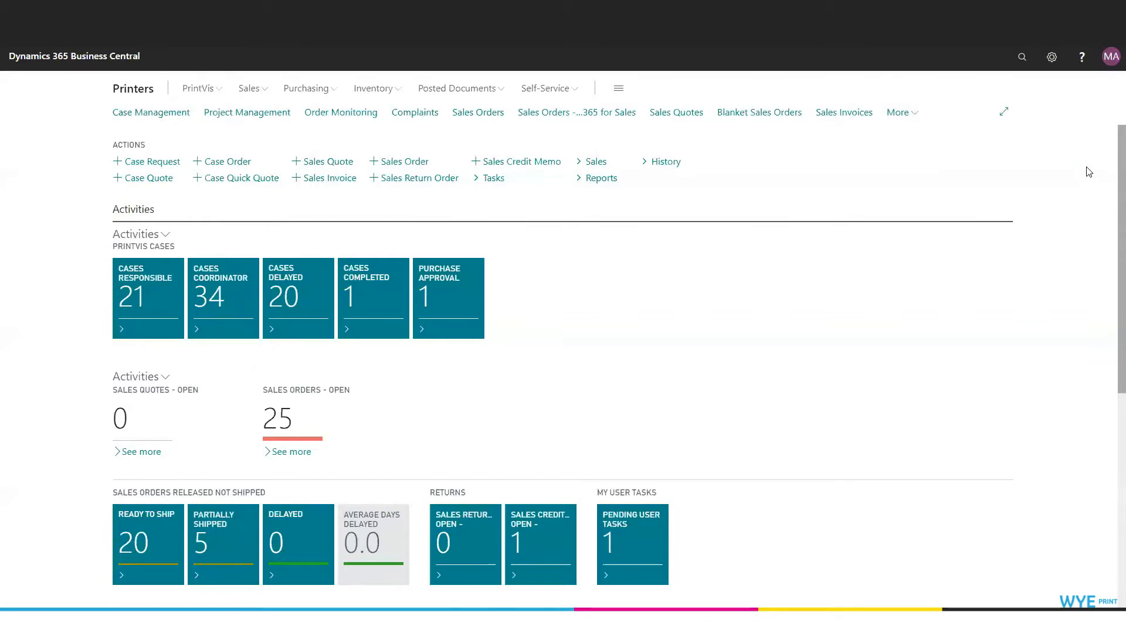
# Create a new sales order for the customer Pressonian
pyautogui.click(253, 91)
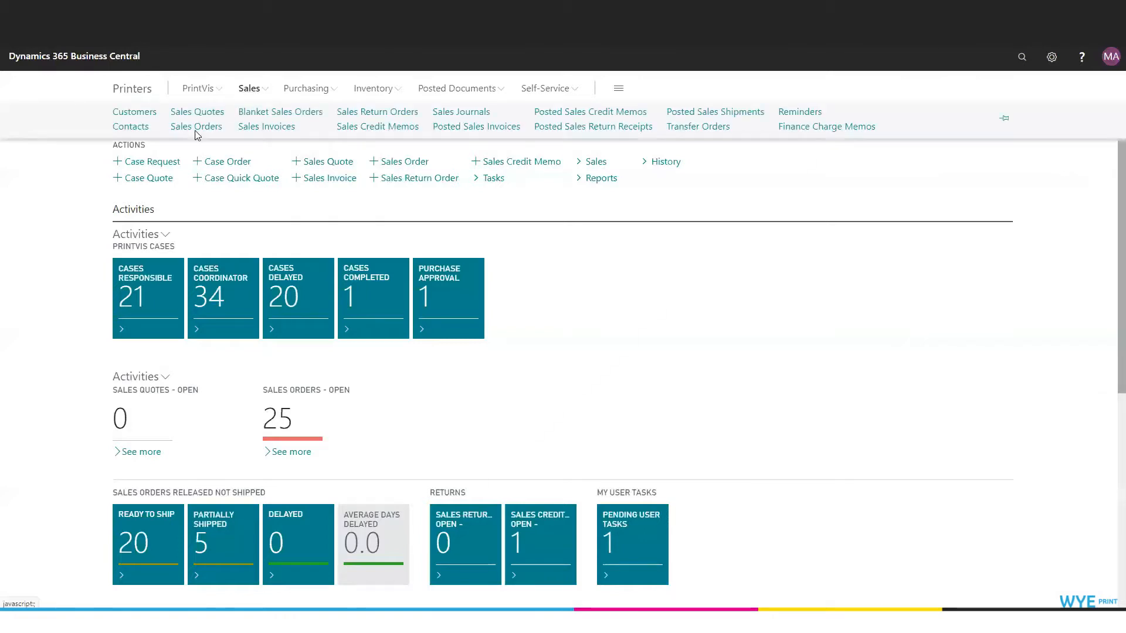
pyautogui.click(205, 127)
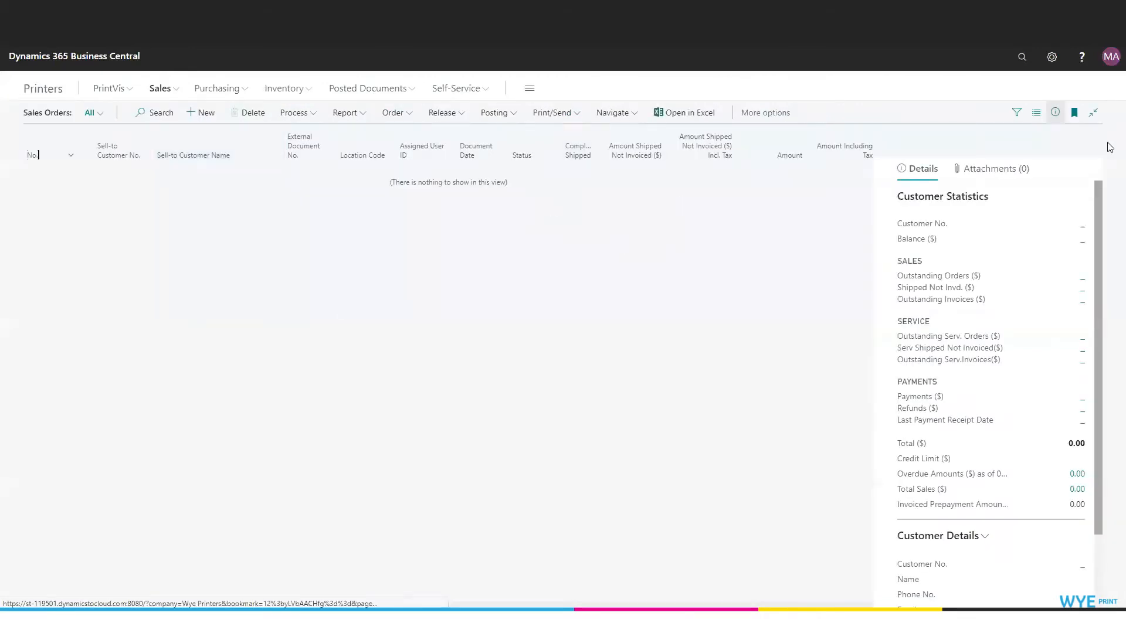
pyautogui.click(202, 112)
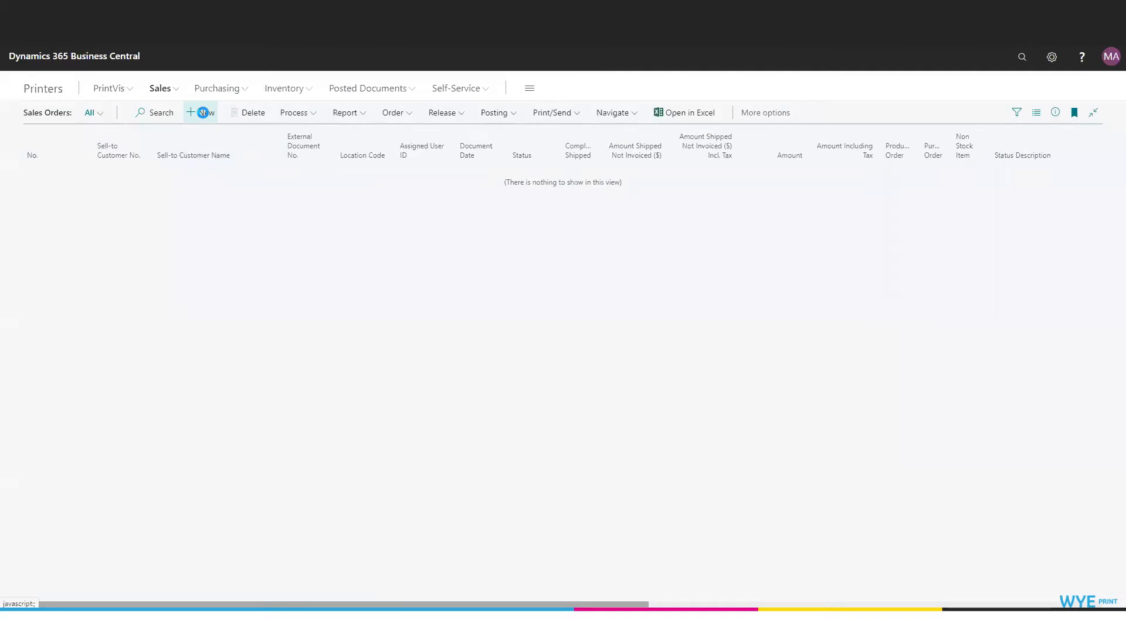
pyautogui.press('Tab')
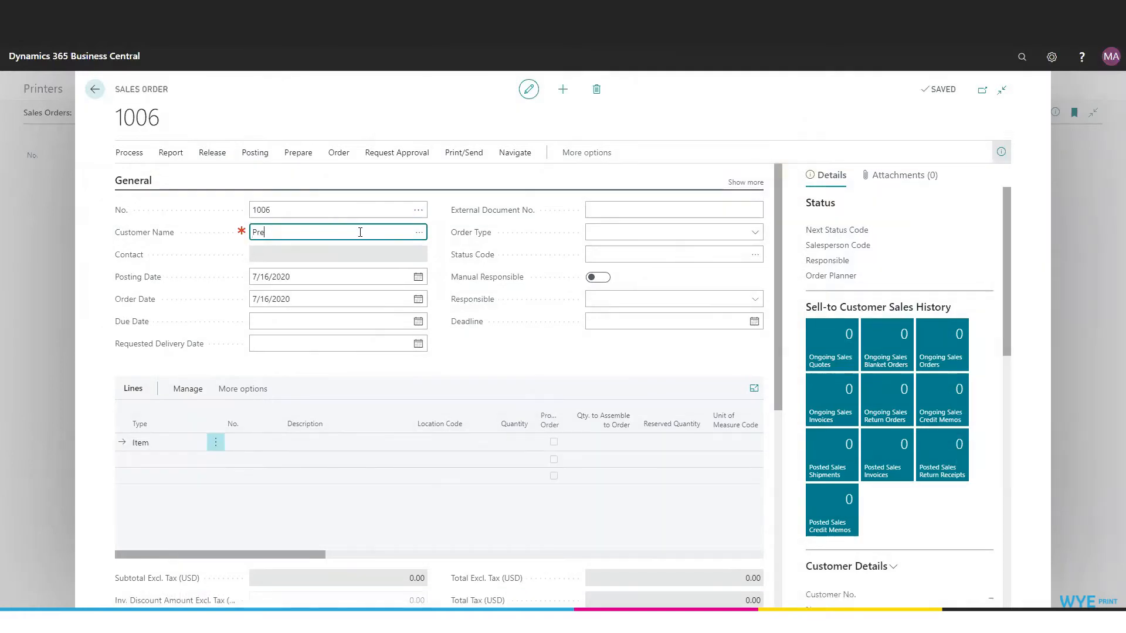
pyautogui.press('Tab')
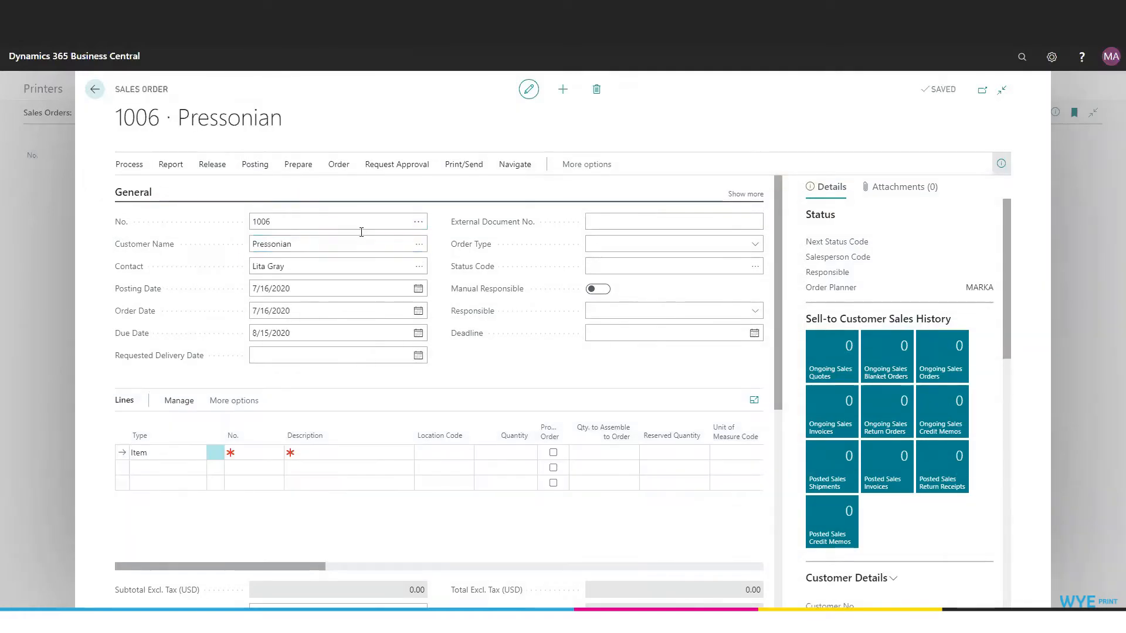
# Set the sales order's requested delivery date to 7/23/2020
pyautogui.click(347, 359)
pyautogui.click(349, 372)
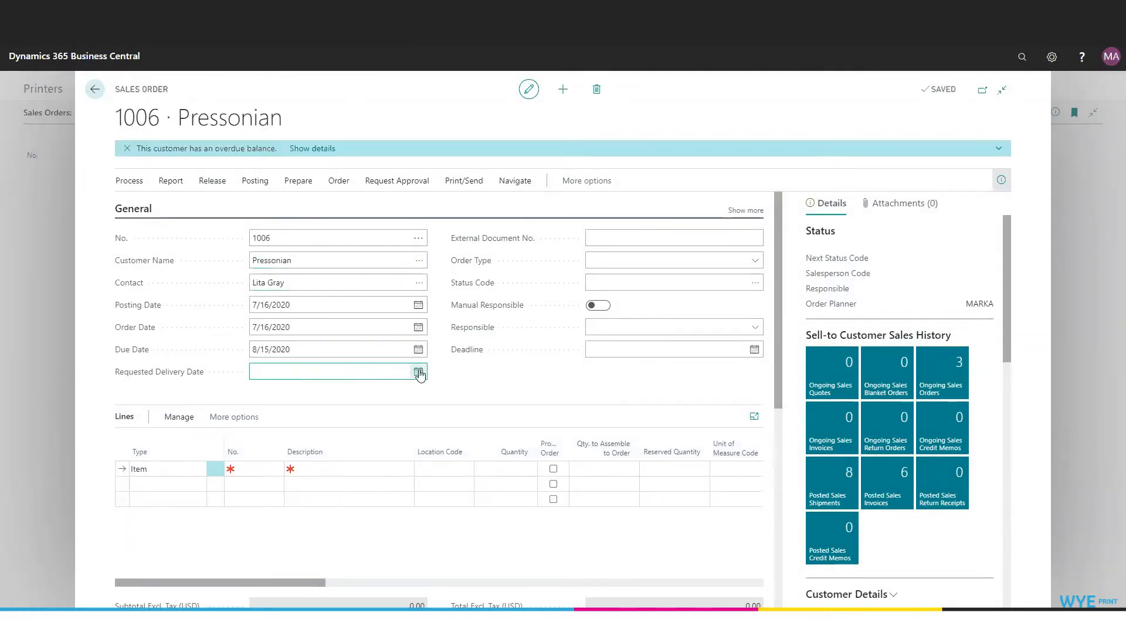
pyautogui.click(418, 372)
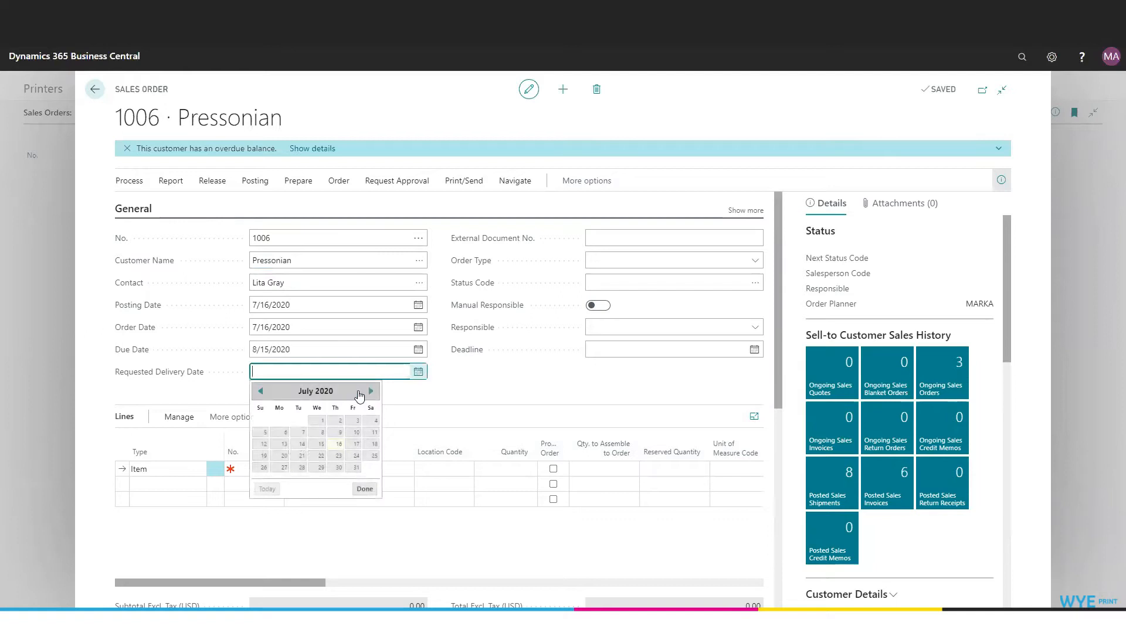
pyautogui.click(339, 455)
# Review the available order types and PrintVis status codes for the order without selecting any
pyautogui.click(652, 237)
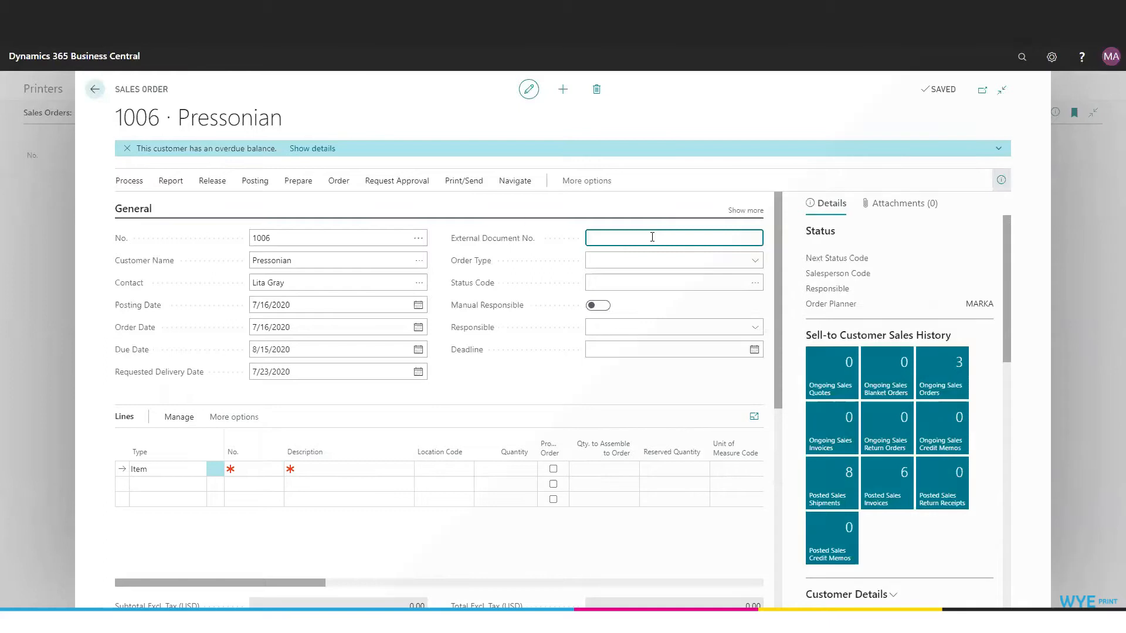
pyautogui.click(754, 260)
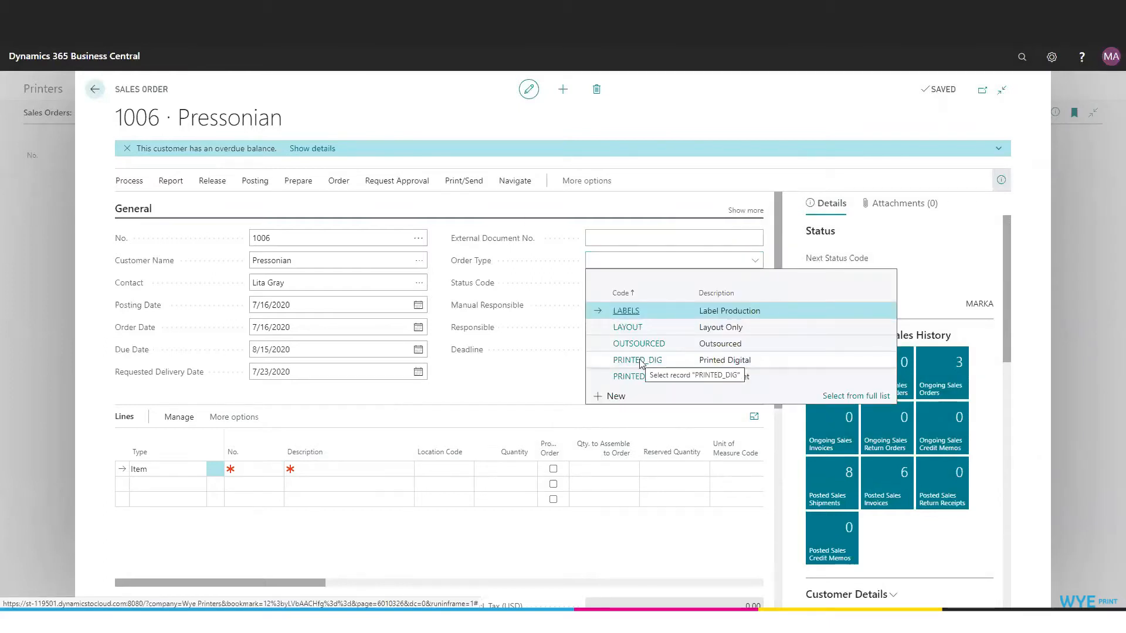
pyautogui.click(669, 307)
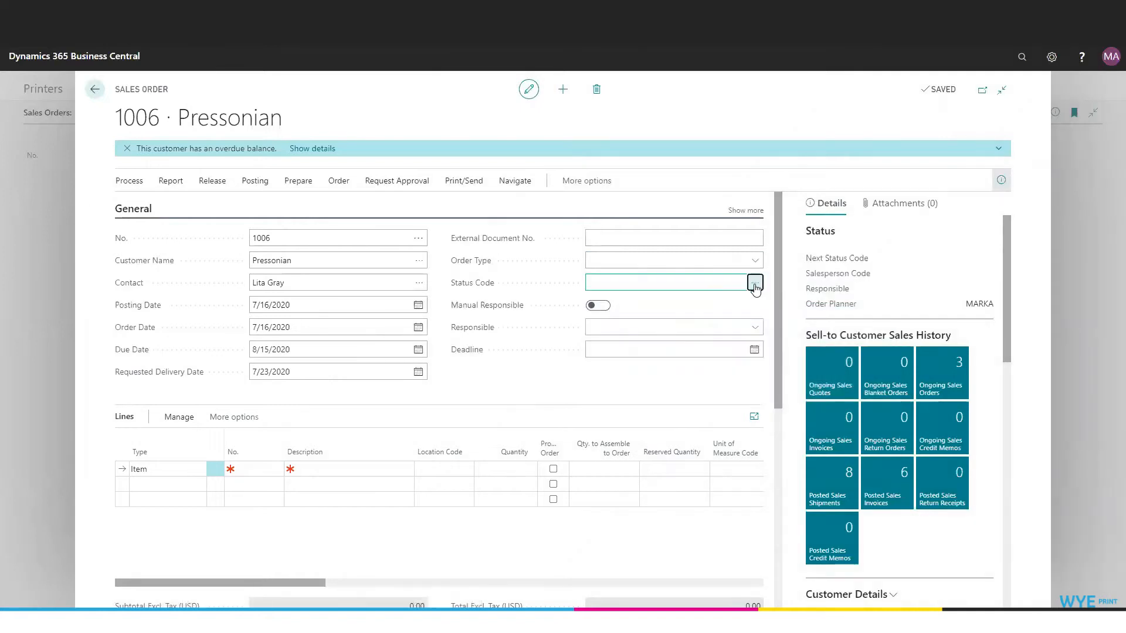
pyautogui.click(757, 285)
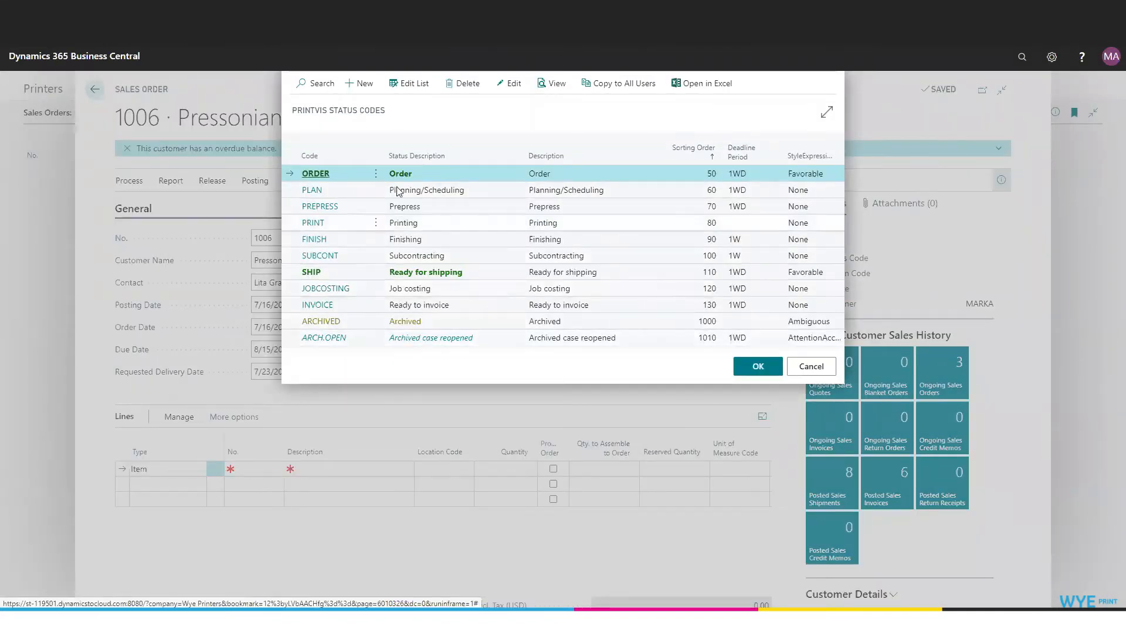
pyautogui.click(809, 367)
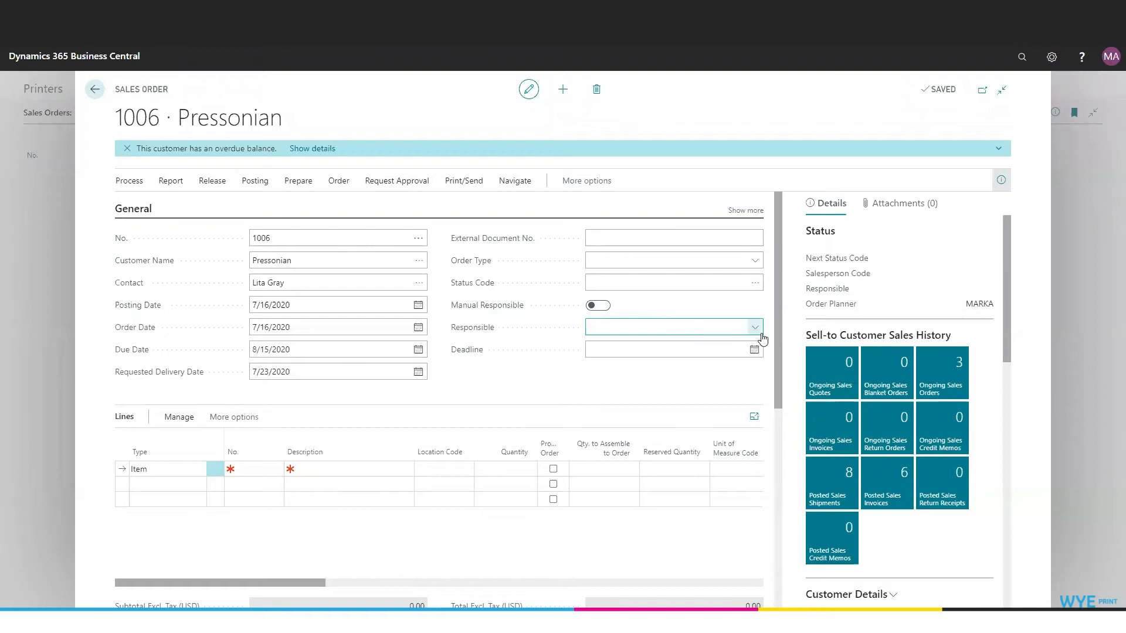
# Add item S000001, Rack Cards - 5 Versions, to the first sales order line
pyautogui.scroll(-4, 427, 328)
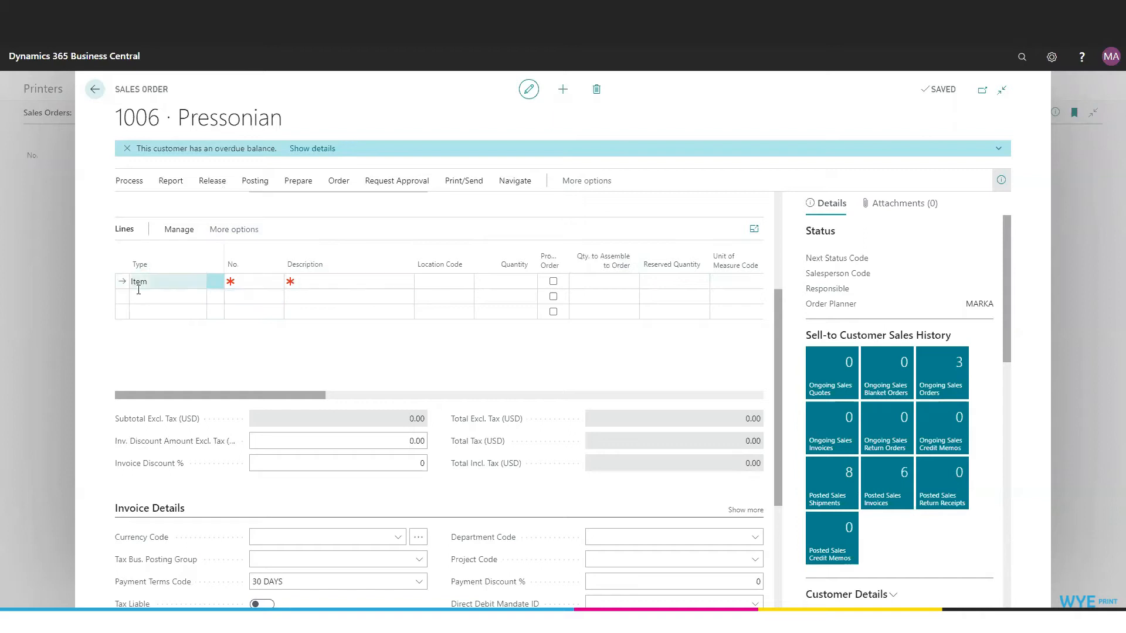
pyautogui.click(271, 284)
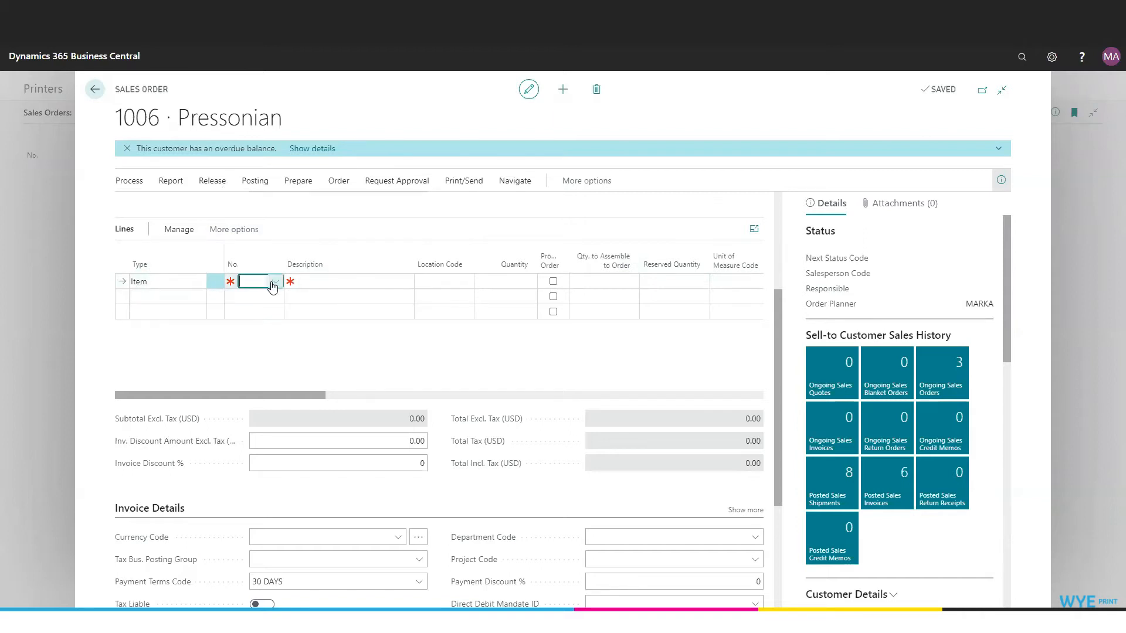
pyautogui.click(278, 282)
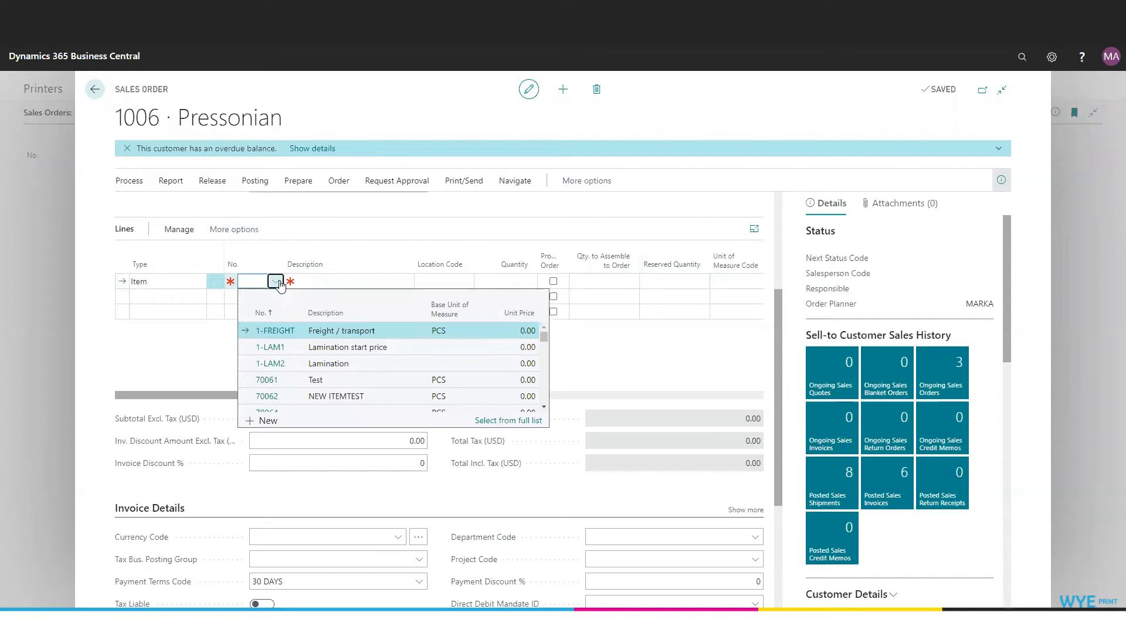
pyautogui.scroll(-3, 315, 334)
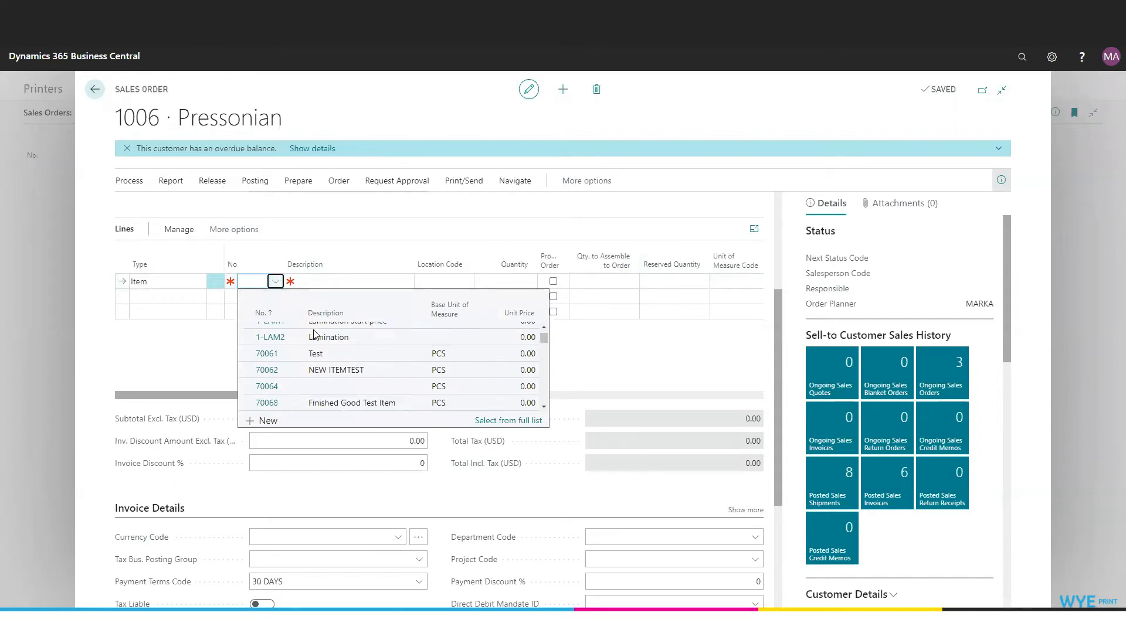
pyautogui.scroll(-10, 315, 335)
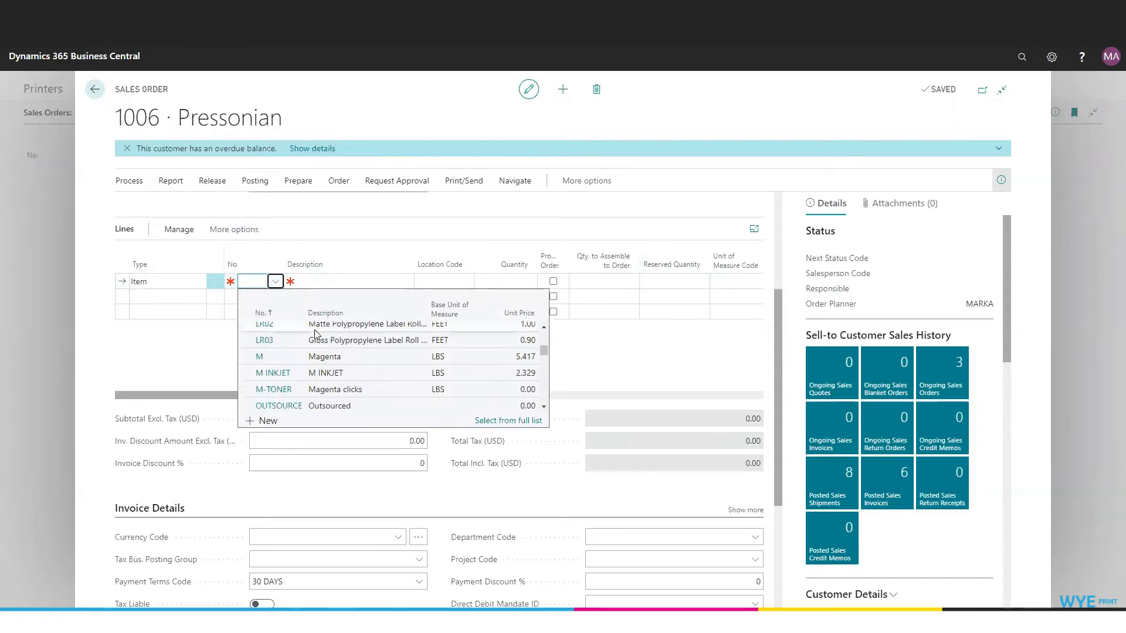
pyautogui.scroll(-6, 315, 334)
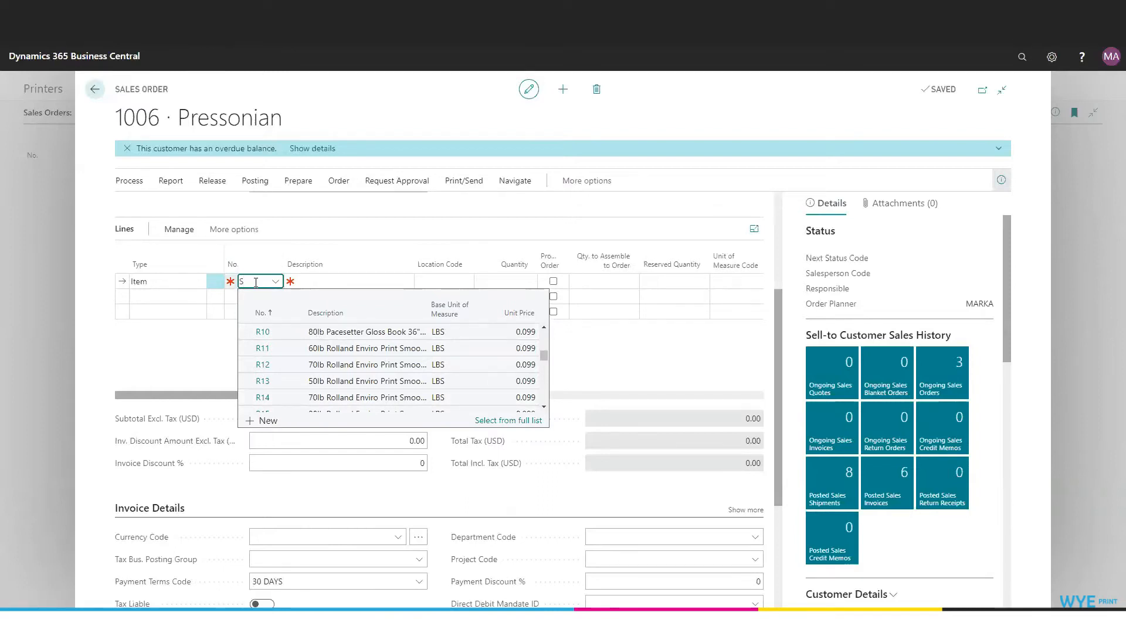
pyautogui.write('000')
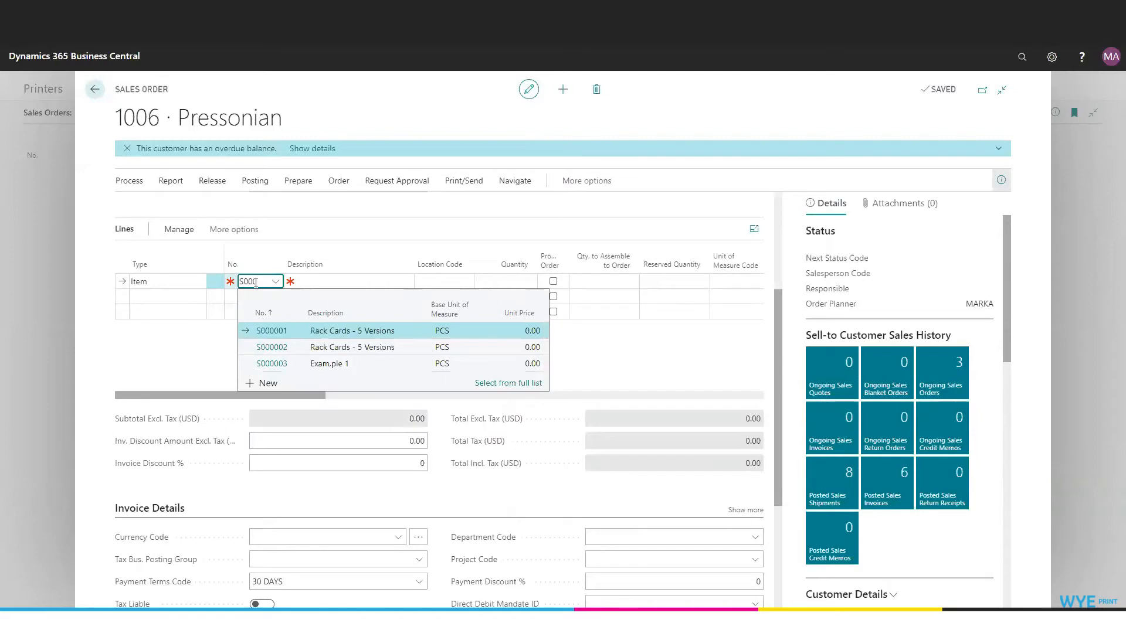
pyautogui.click(274, 331)
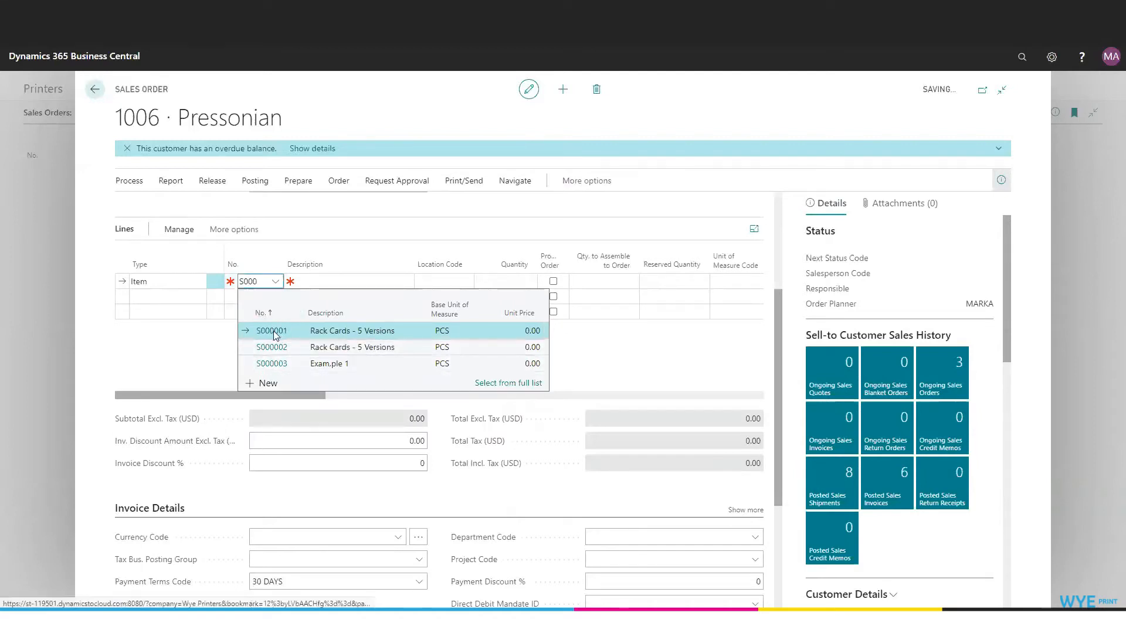
pyautogui.click(274, 331)
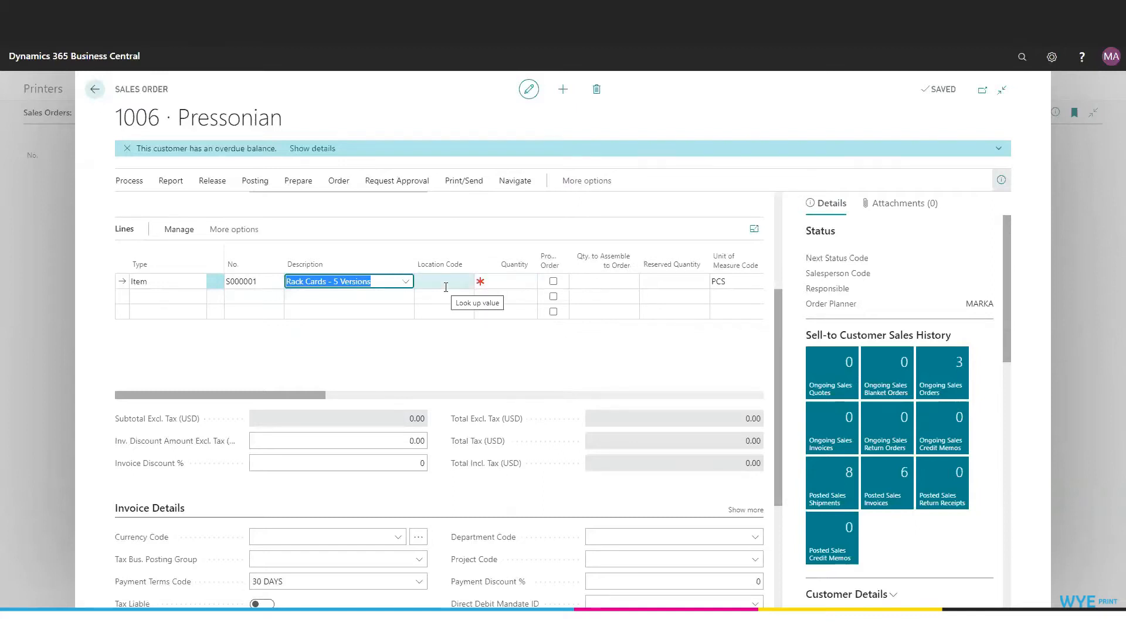
# Set the quantity of the Rack Cards line to 500
pyautogui.click(516, 281)
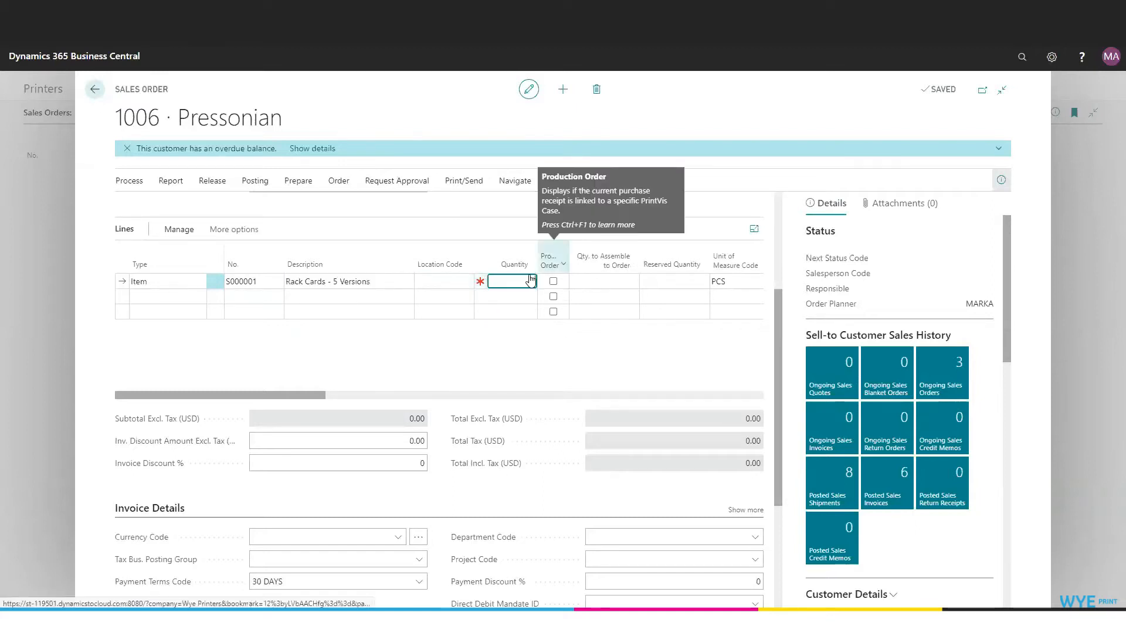
pyautogui.write('5')
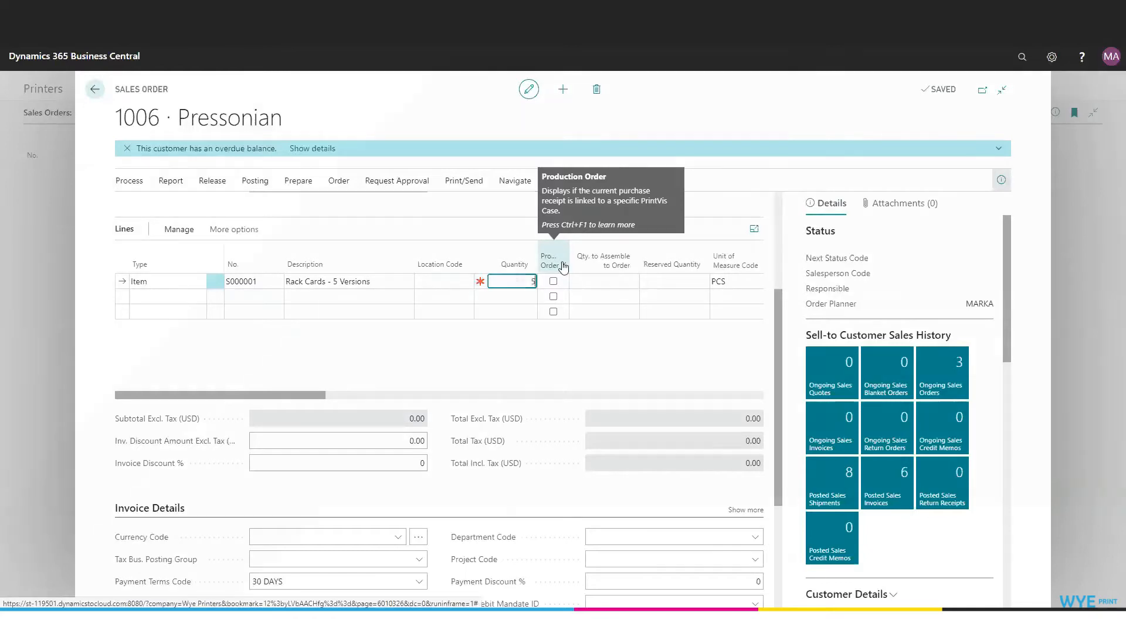
pyautogui.write('00')
pyautogui.press('Tab')
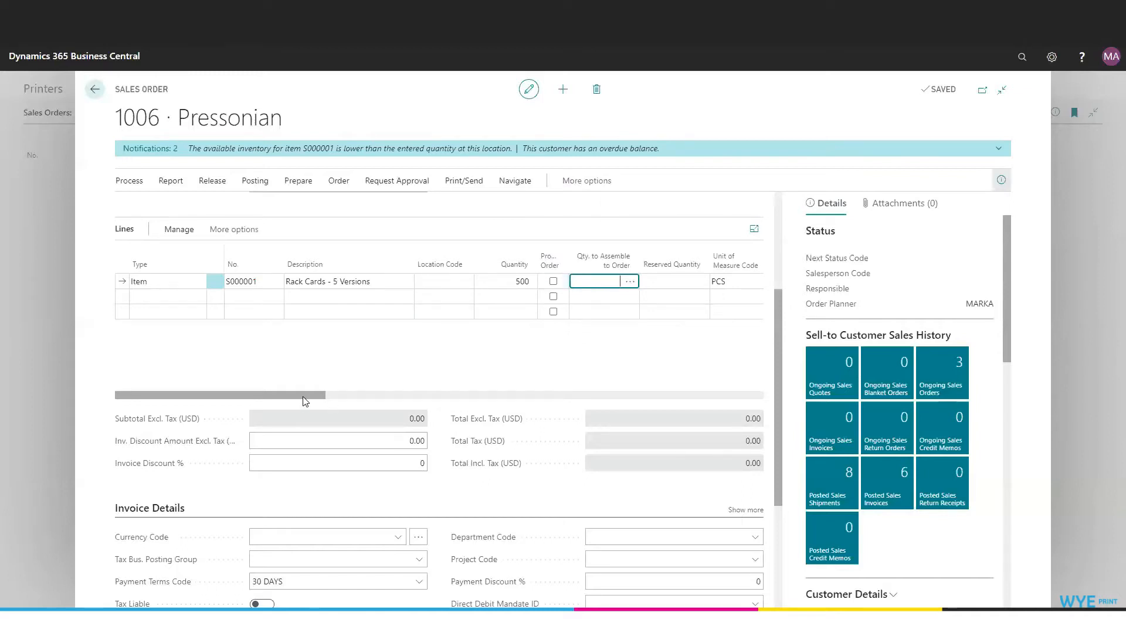
# Set the Rack Cards line's unit price excluding tax to 0.25 and its tax group code to MATERIALS
pyautogui.moveTo(304, 396); pyautogui.dragTo(377, 397)
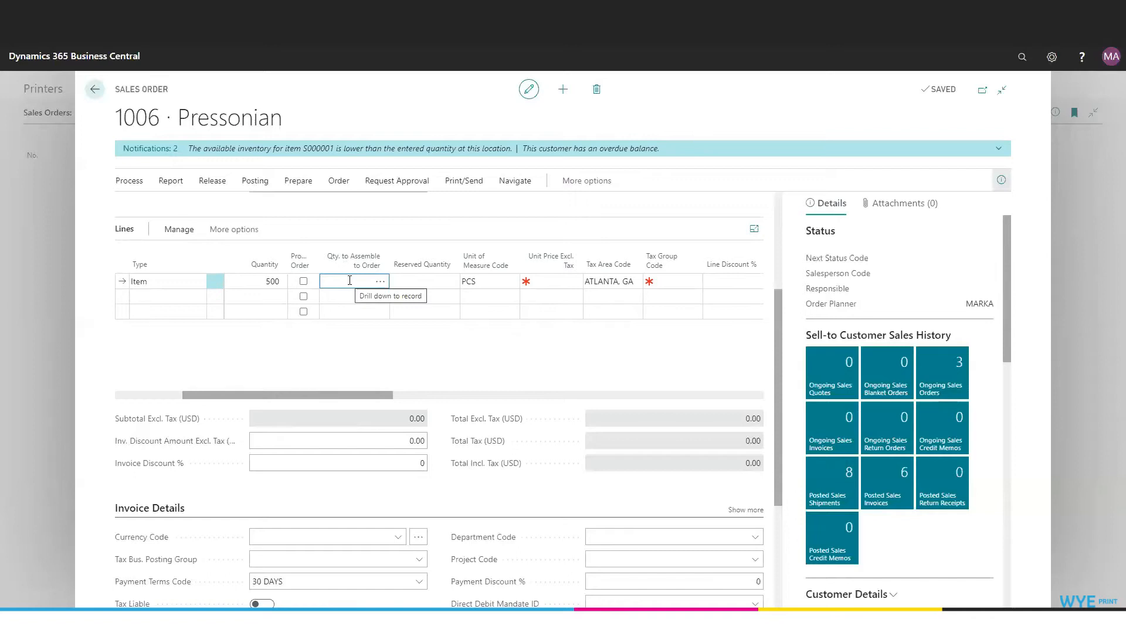
pyautogui.click(551, 282)
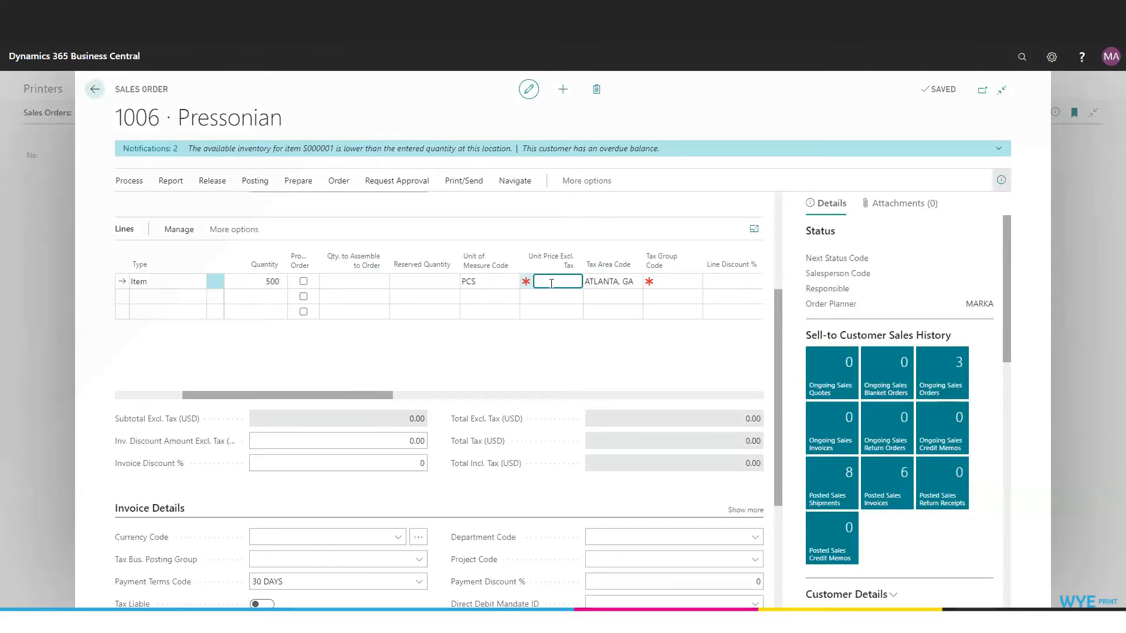
pyautogui.write('0.25')
pyautogui.press('Tab')
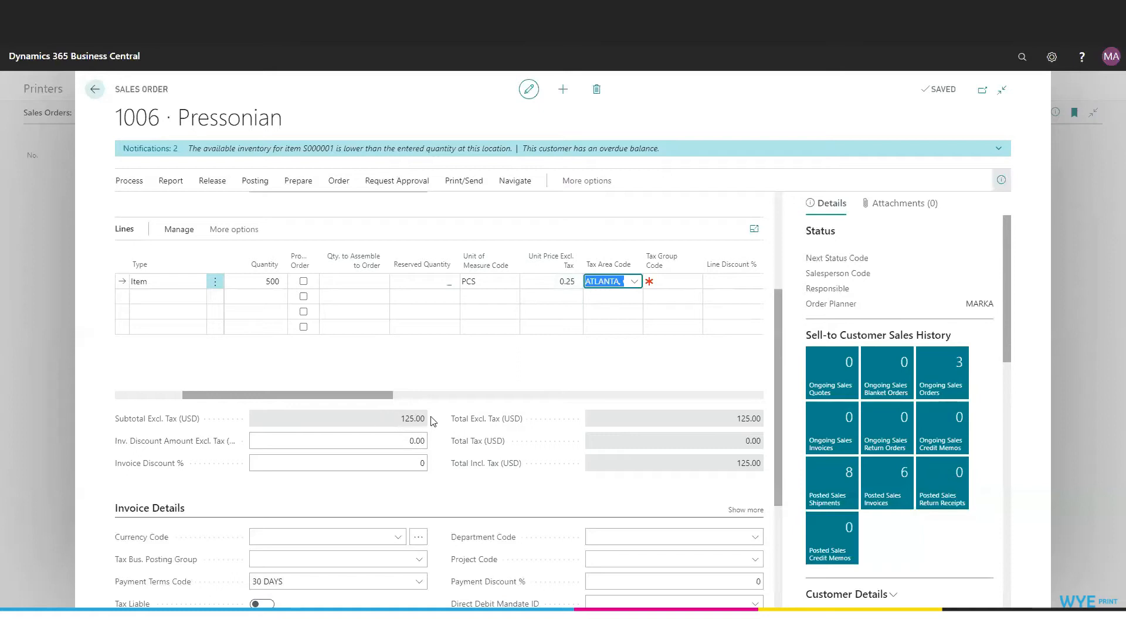
pyautogui.click(694, 282)
pyautogui.click(693, 364)
pyautogui.press('Tab')
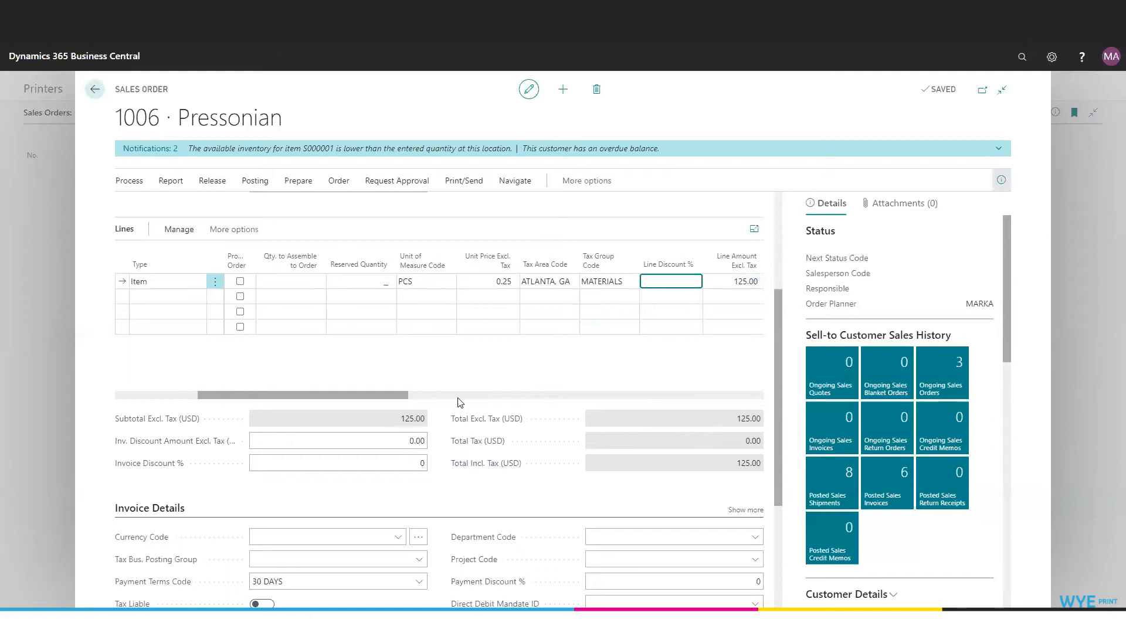
# Set the order's ship-to option to Custom Address in the shipping and billing details, and expand the prepayment details
pyautogui.scroll(-2, 456, 408)
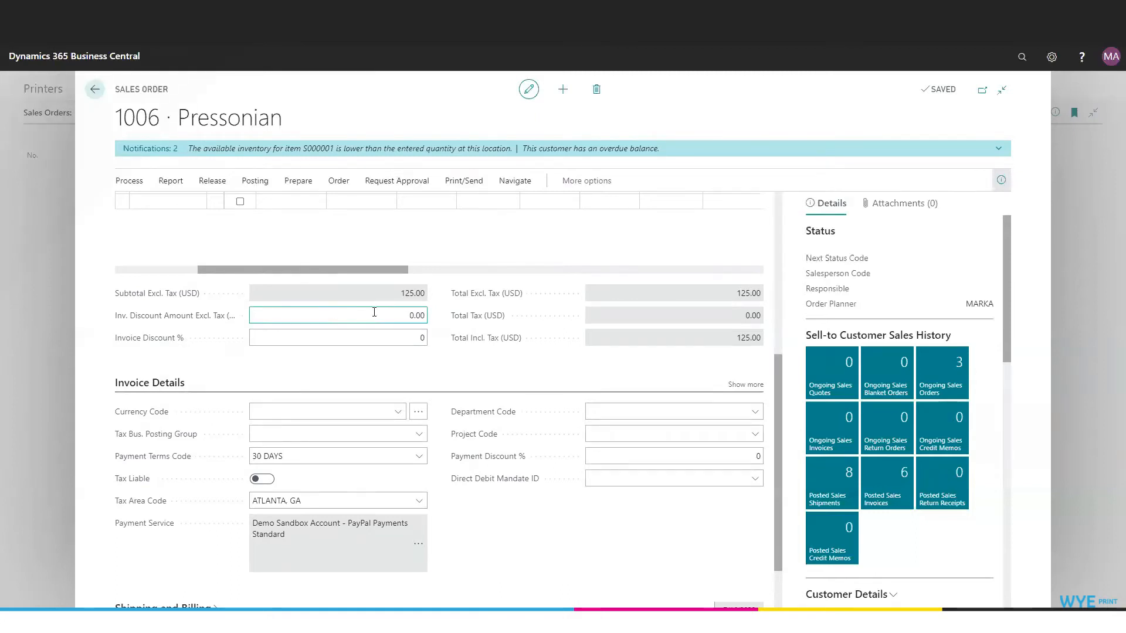
pyautogui.scroll(-1, 518, 555)
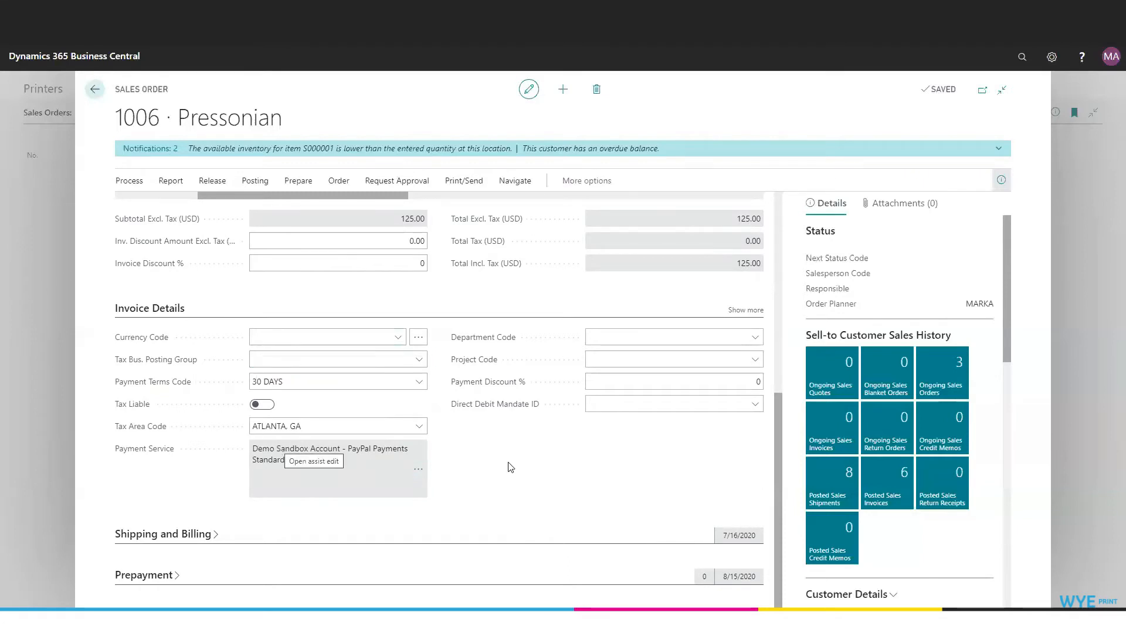
pyautogui.click(164, 534)
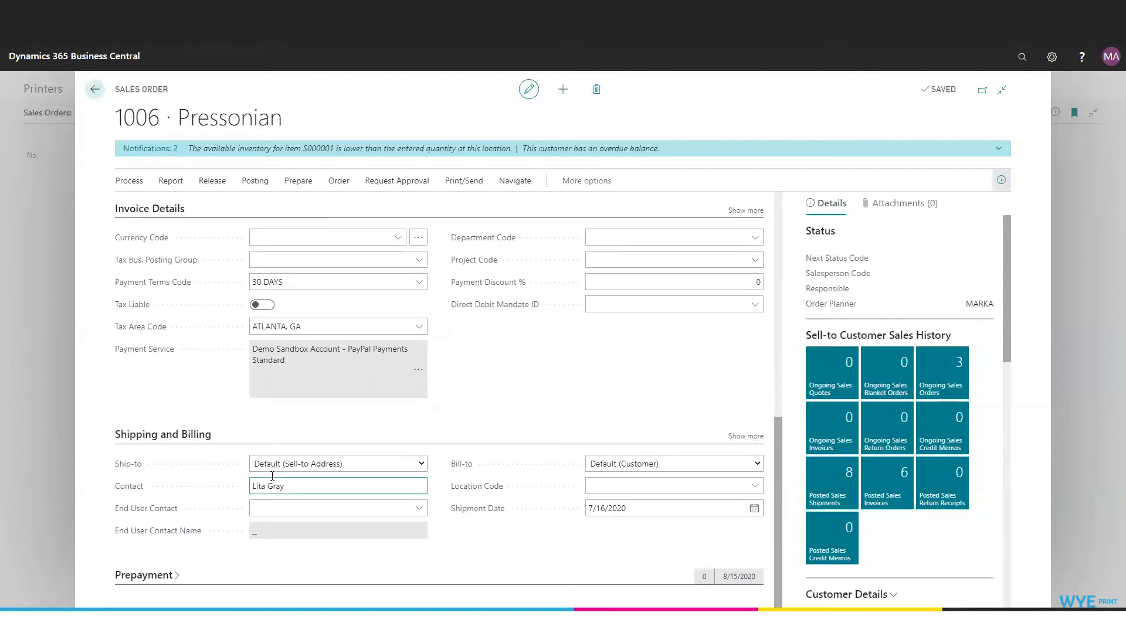
pyautogui.click(422, 464)
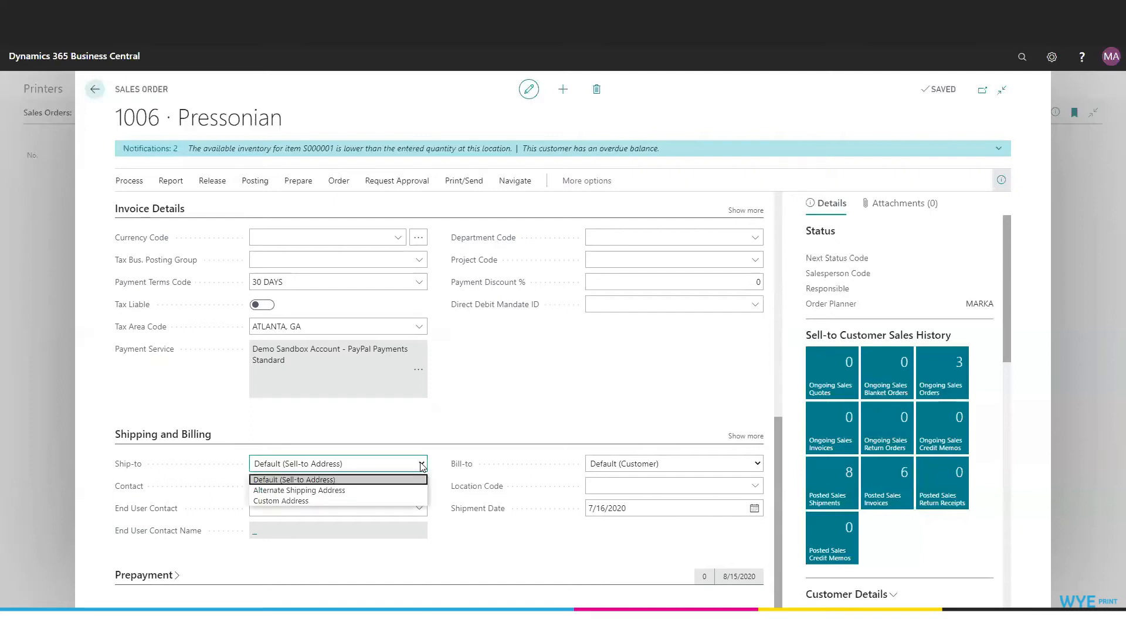
pyautogui.click(308, 501)
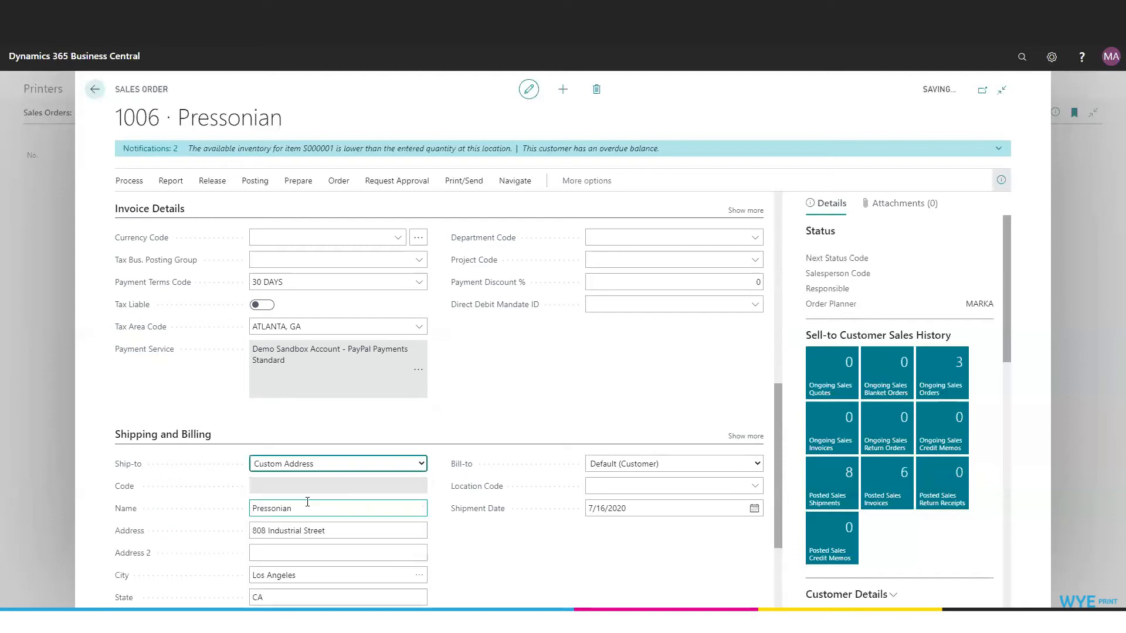
pyautogui.scroll(-3, 577, 435)
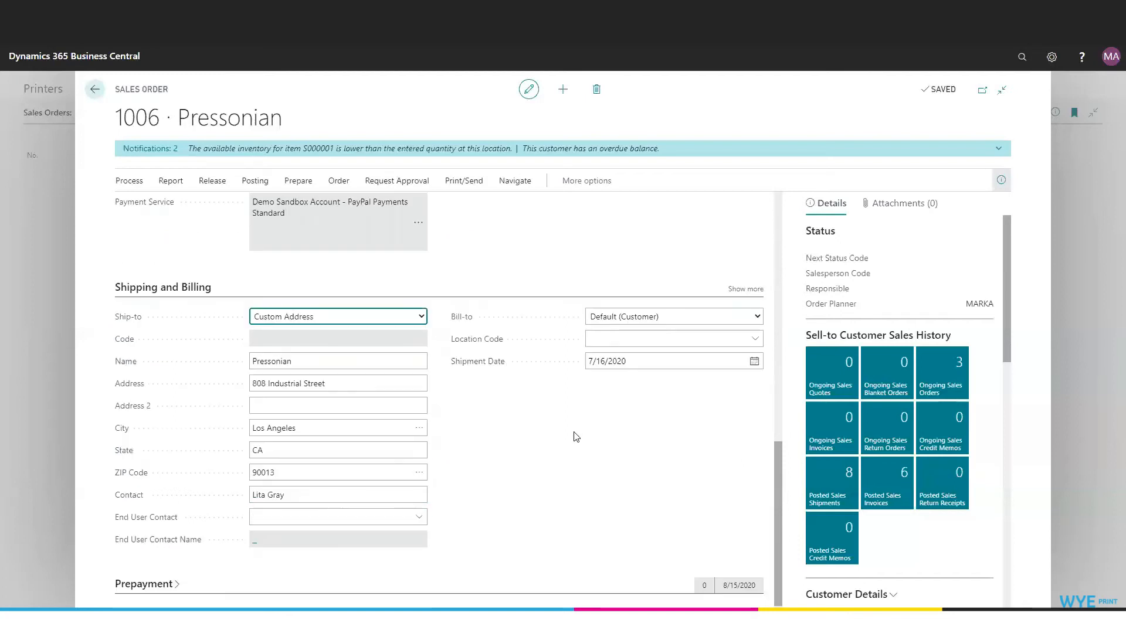
pyautogui.click(137, 577)
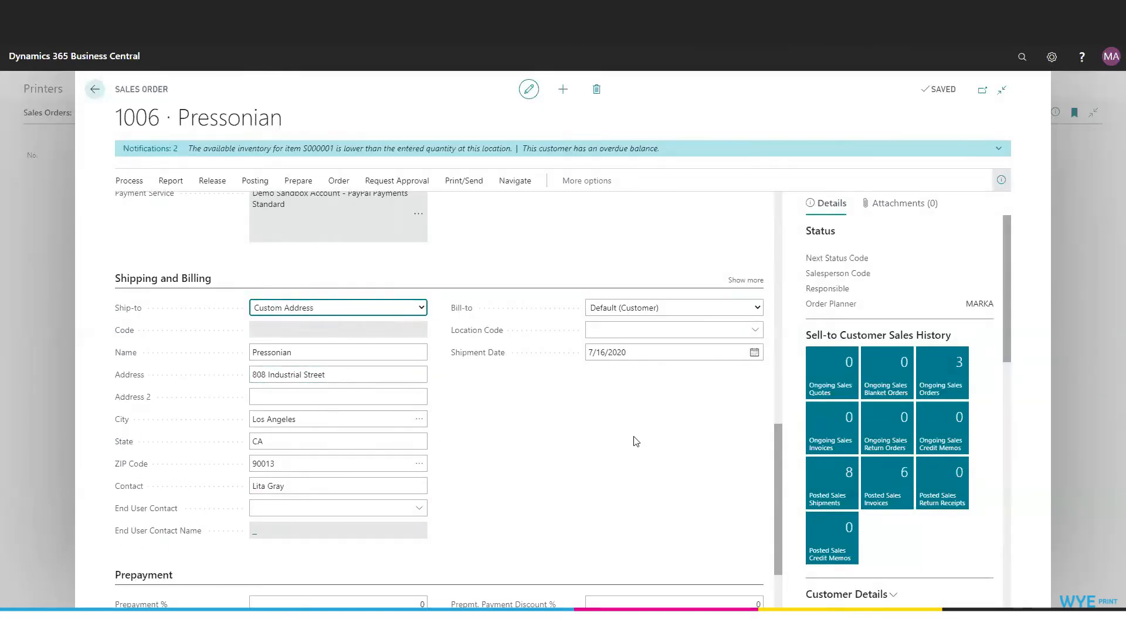
# Show the additional shipping and billing fields of the sales order, down to the shipment method details
pyautogui.scroll(-2, 636, 442)
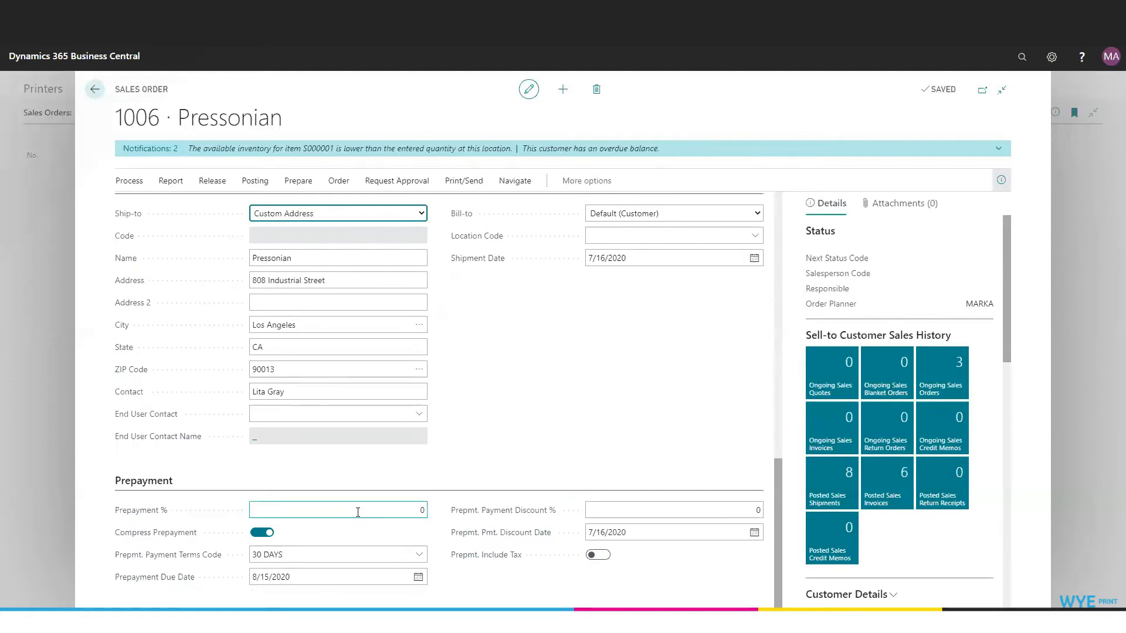
pyautogui.scroll(6, 721, 423)
pyautogui.scroll(-3, 721, 422)
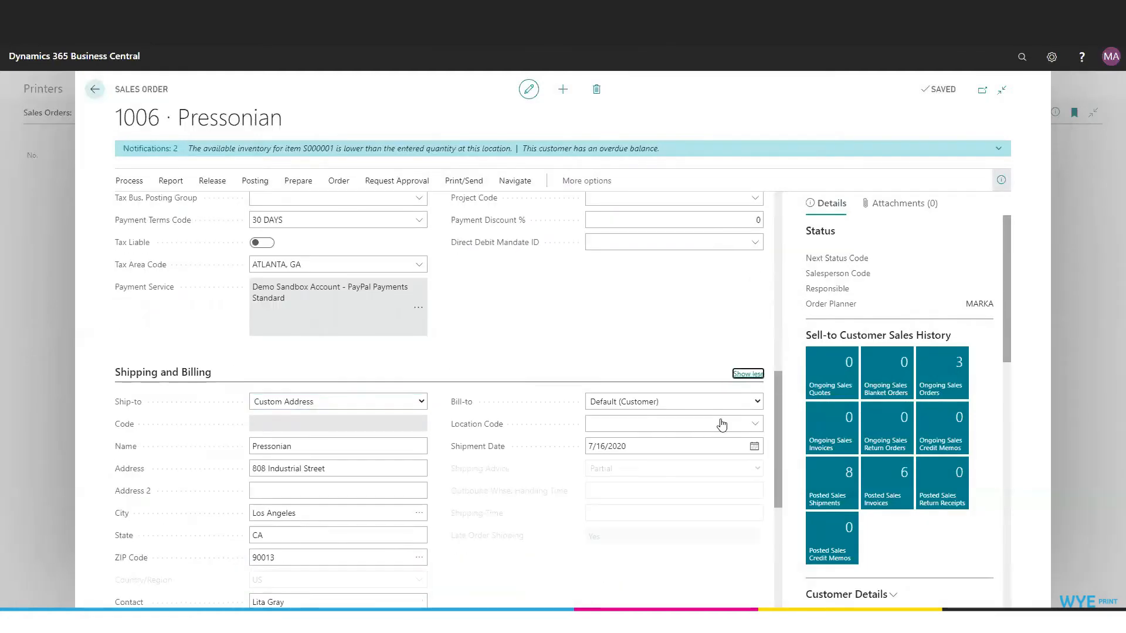
pyautogui.scroll(-5, 556, 494)
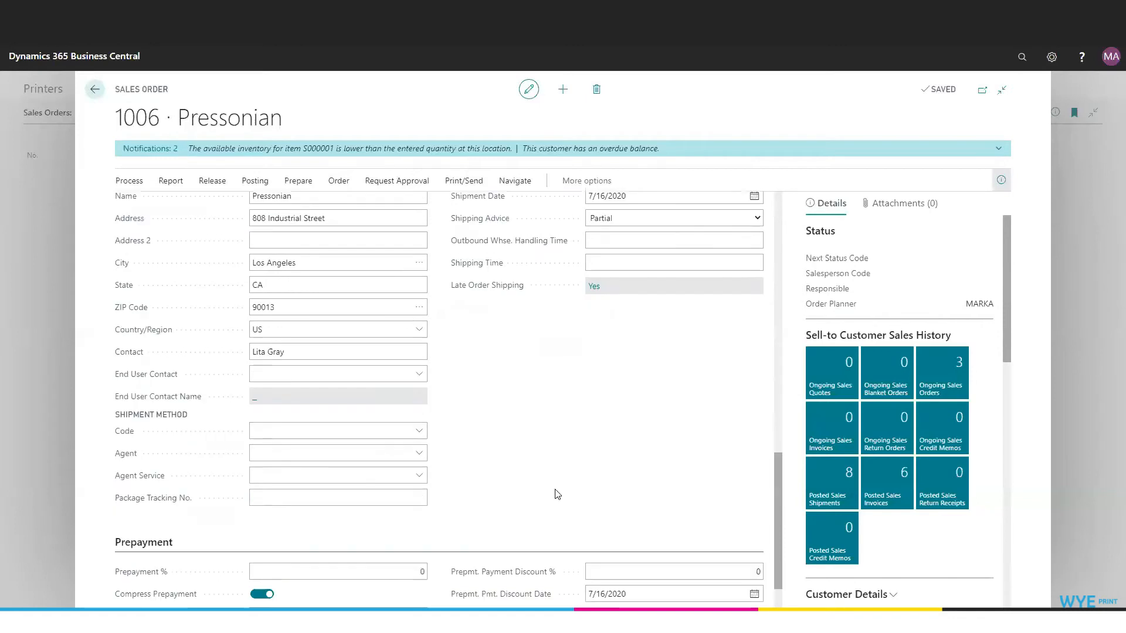
# Look through the available shipment method codes and close the list without choosing one
pyautogui.click(422, 434)
pyautogui.click(421, 433)
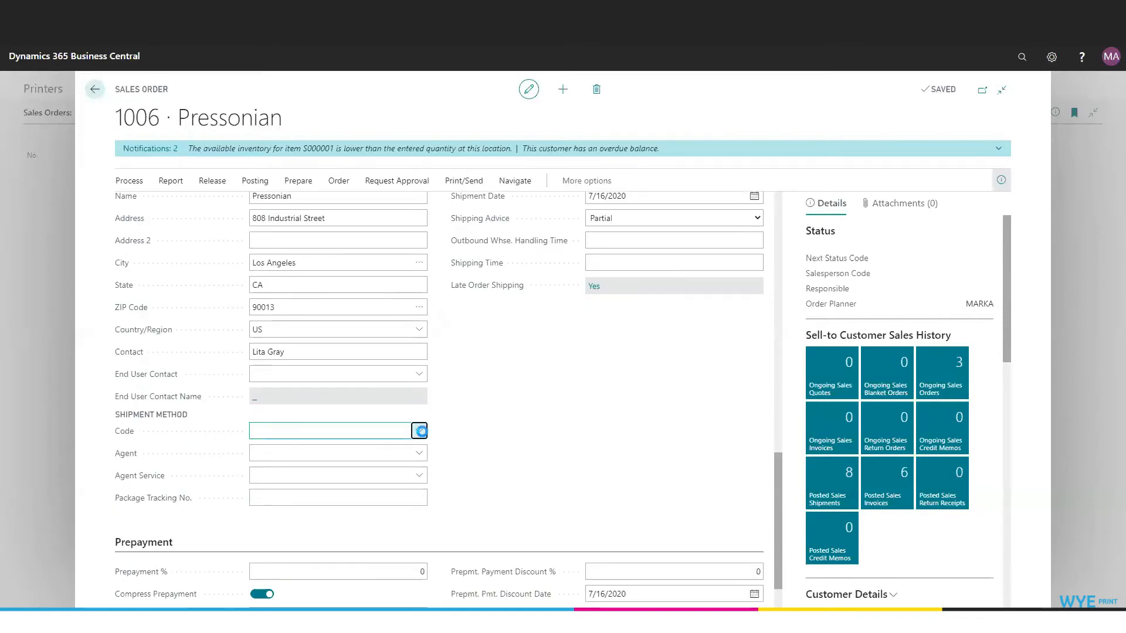
pyautogui.click(421, 433)
pyautogui.scroll(-5, 452, 504)
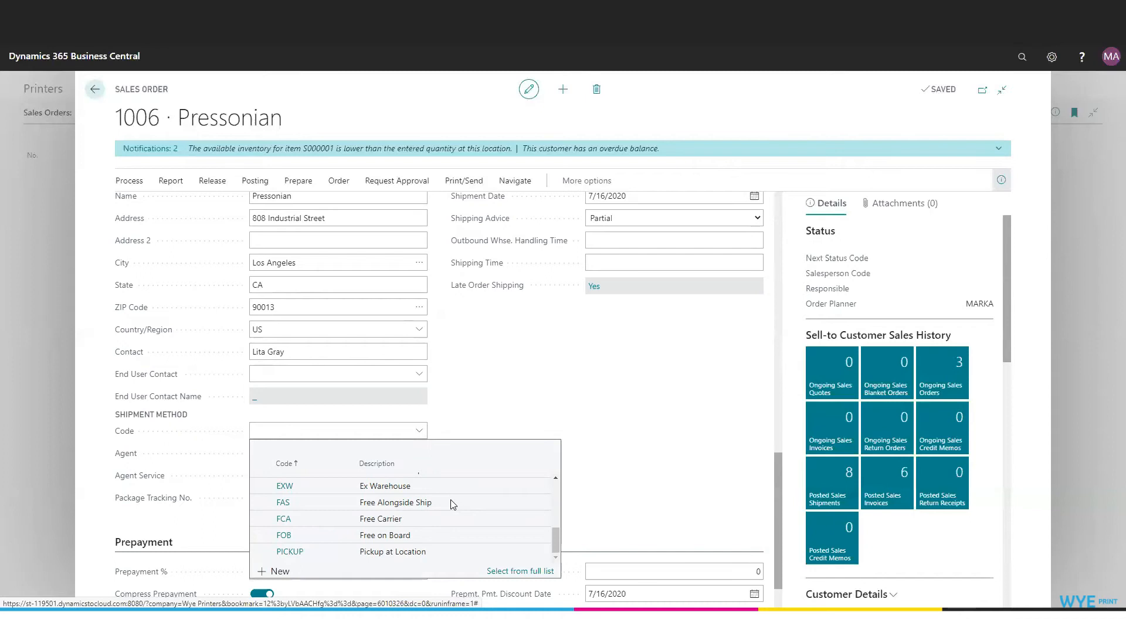
pyautogui.scroll(3, 474, 527)
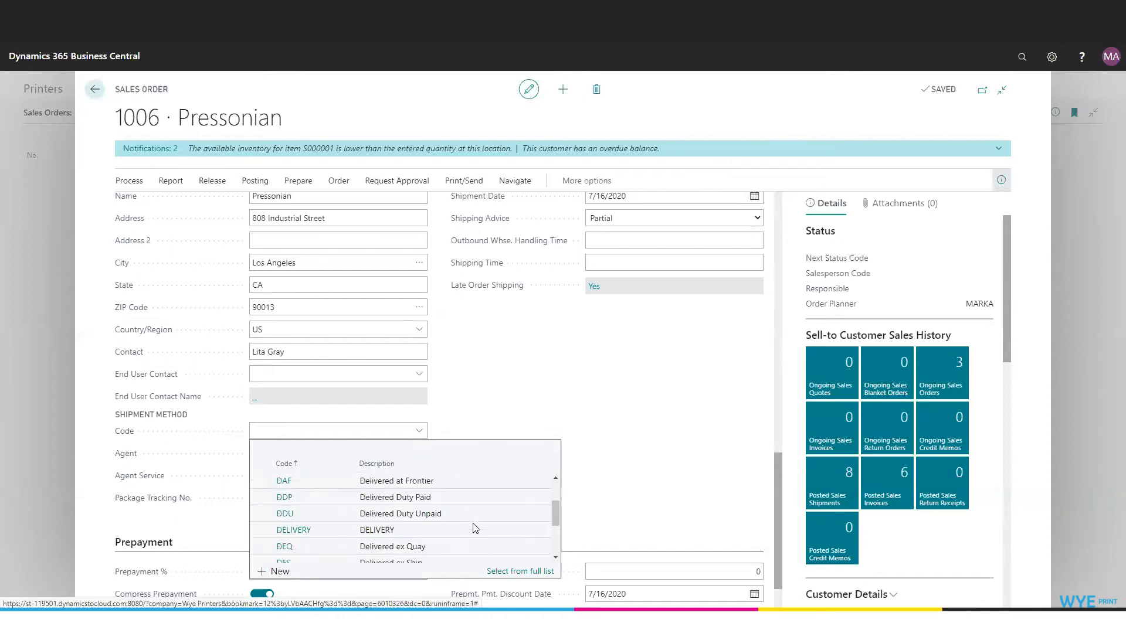
pyautogui.scroll(1, 475, 528)
pyautogui.click(509, 383)
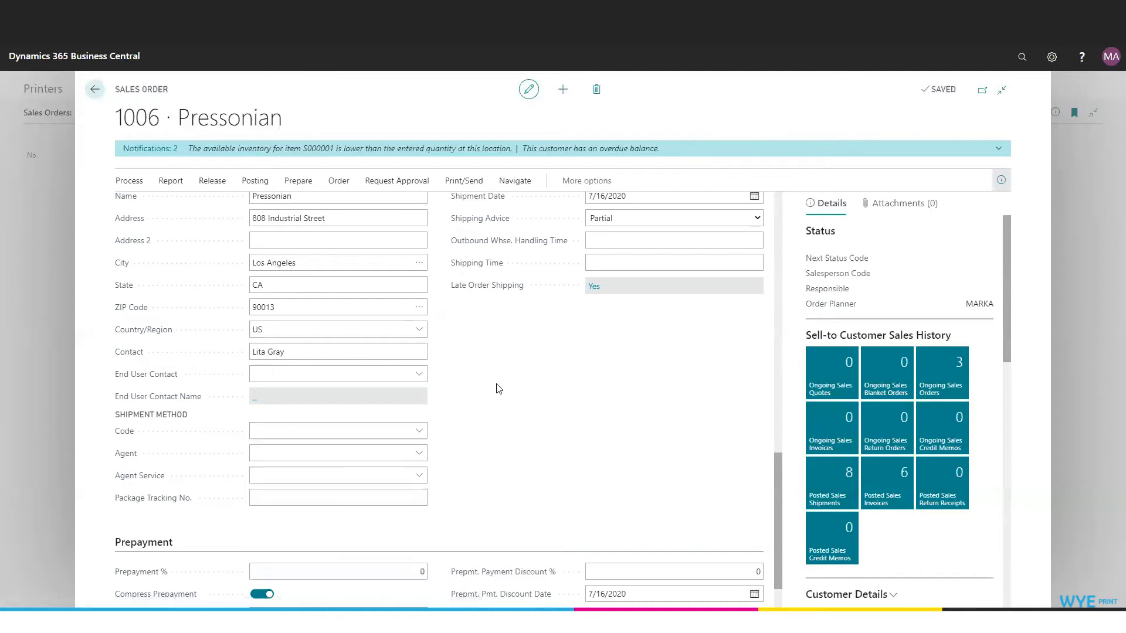
# Set the shipment method's agent to UPS and check which agent services are available for it
pyautogui.click(422, 459)
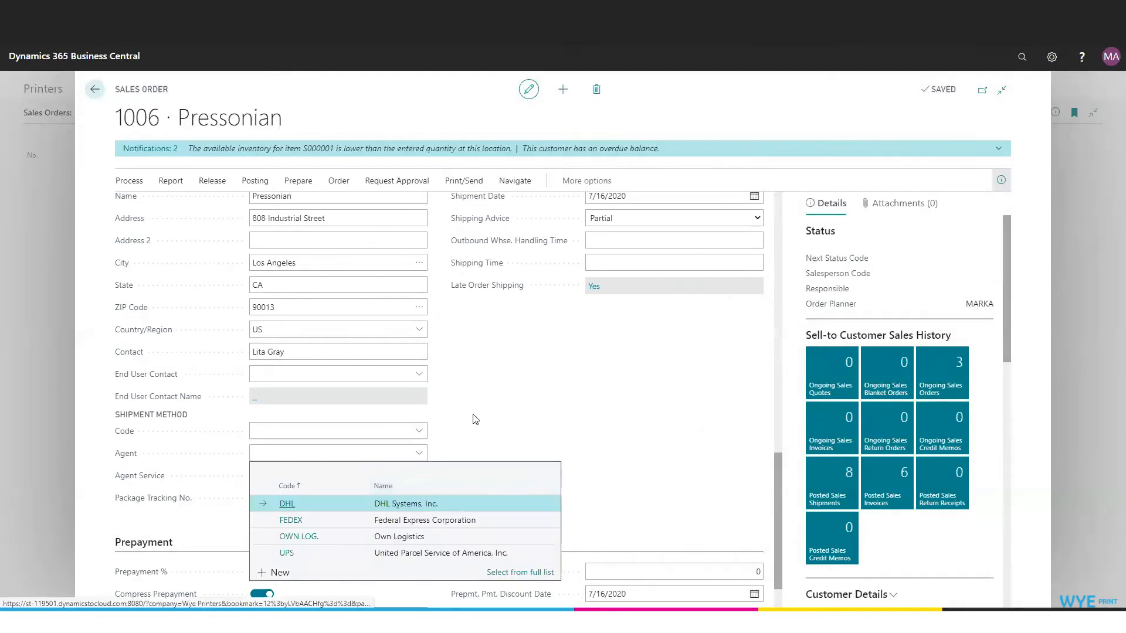
pyautogui.click(316, 553)
pyautogui.click(621, 373)
pyautogui.scroll(-1, 528, 411)
pyautogui.click(432, 414)
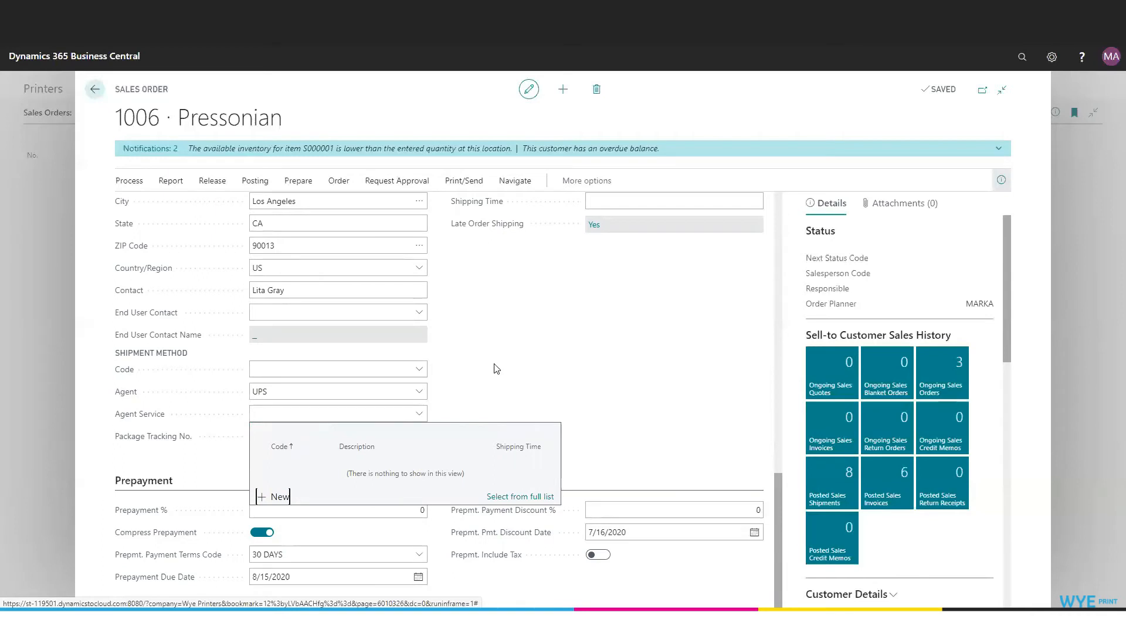
pyautogui.click(397, 437)
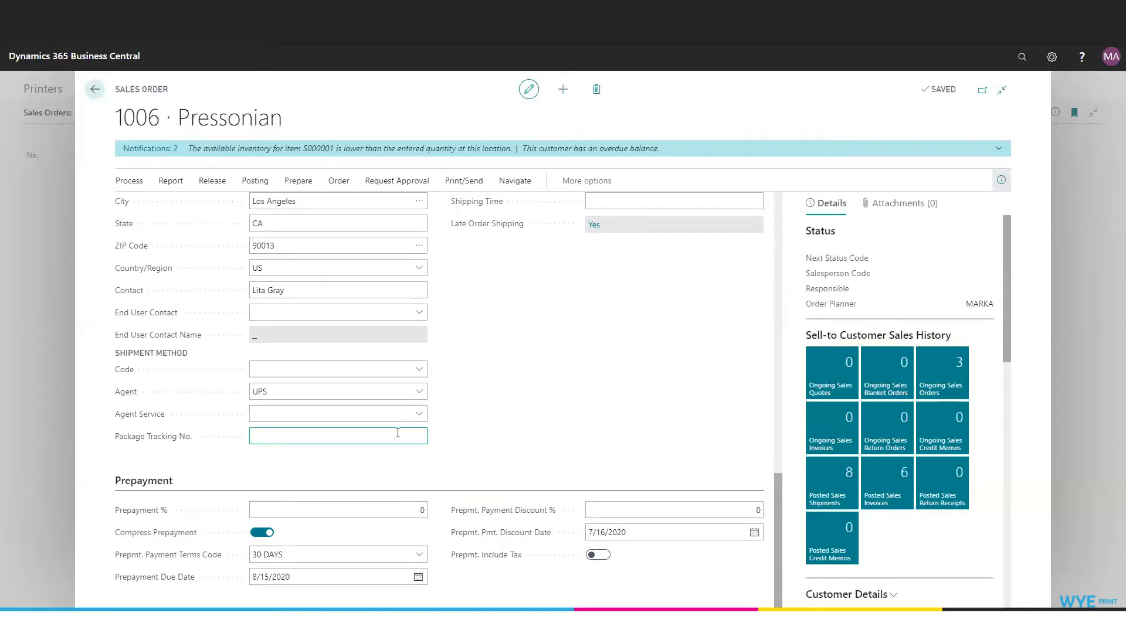
pyautogui.click(408, 434)
# Release the Pressonian sales order
pyautogui.scroll(10, 781, 423)
pyautogui.scroll(2, 783, 428)
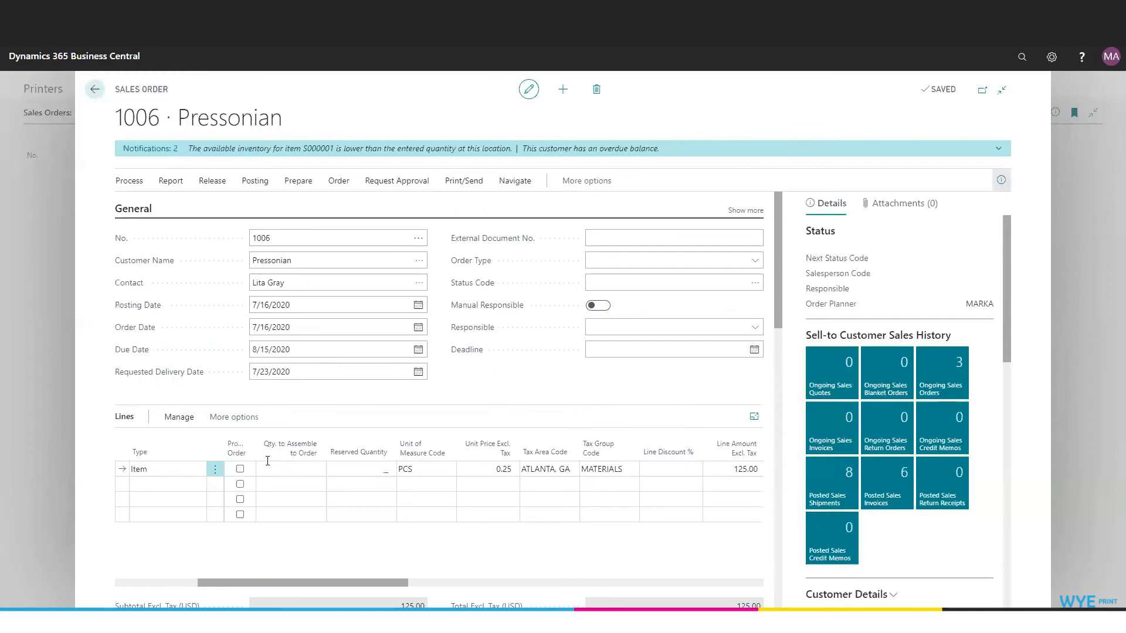
pyautogui.click(208, 187)
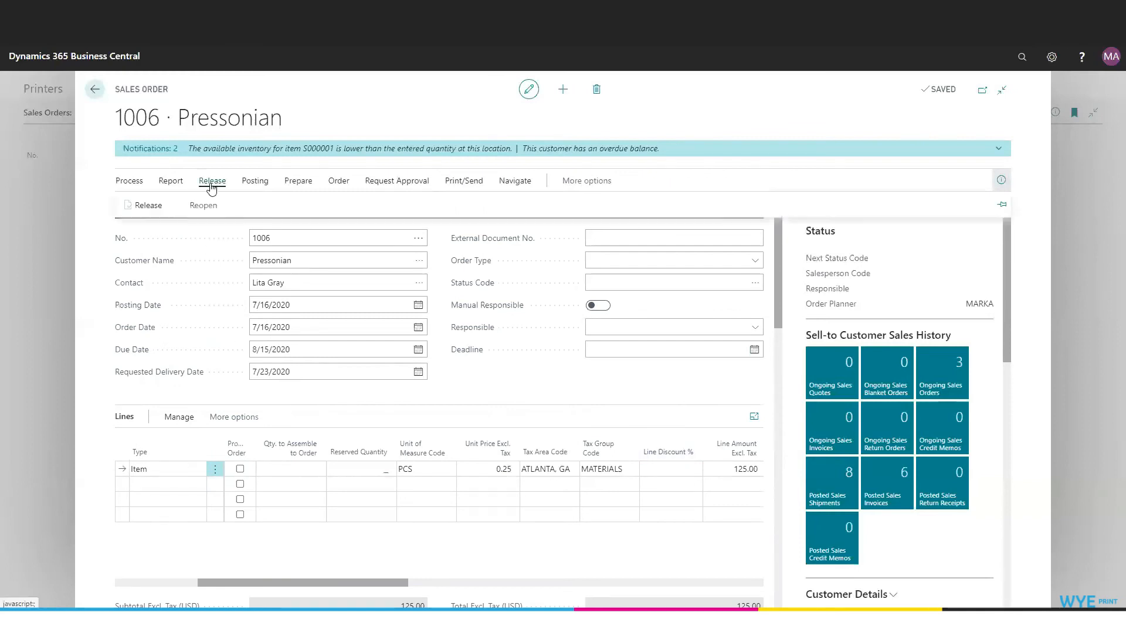
pyautogui.click(149, 207)
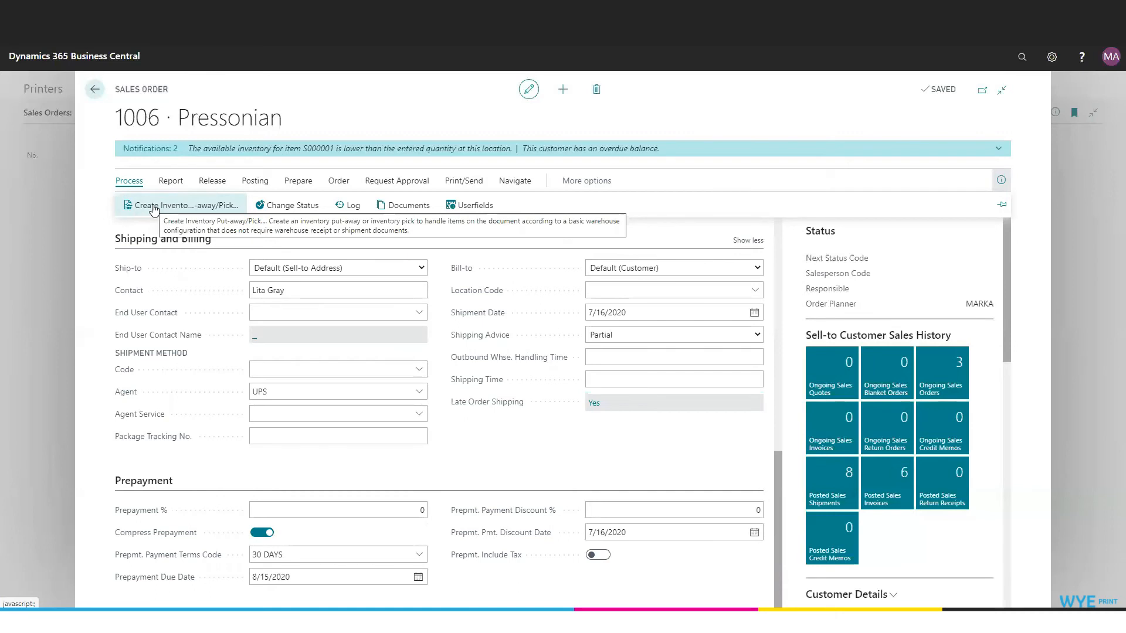
pyautogui.click(267, 185)
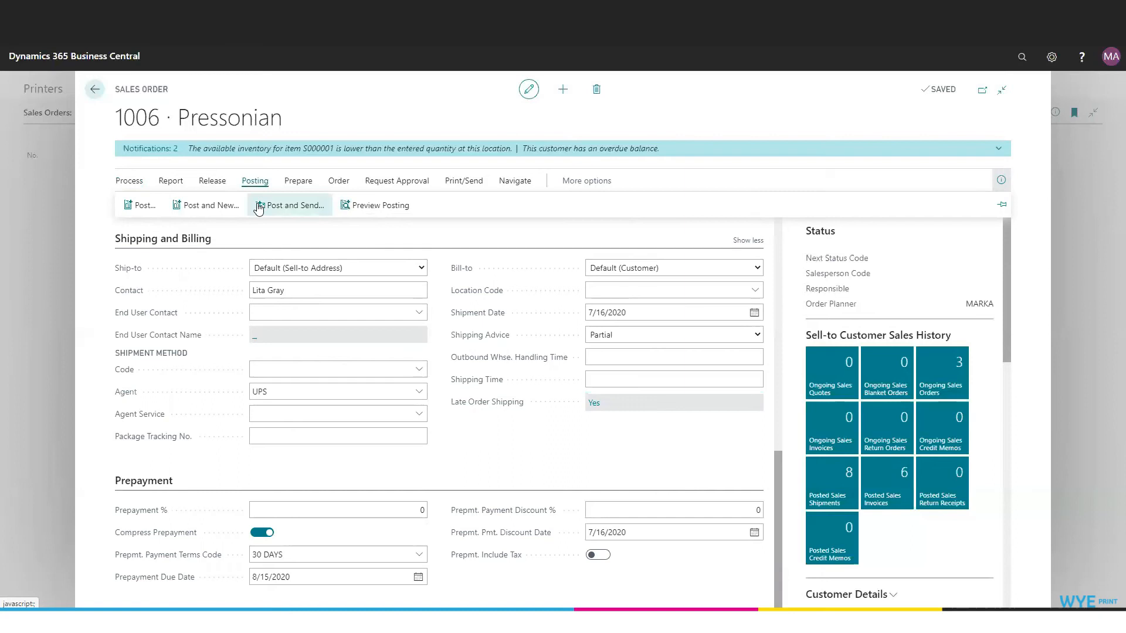
pyautogui.click(151, 207)
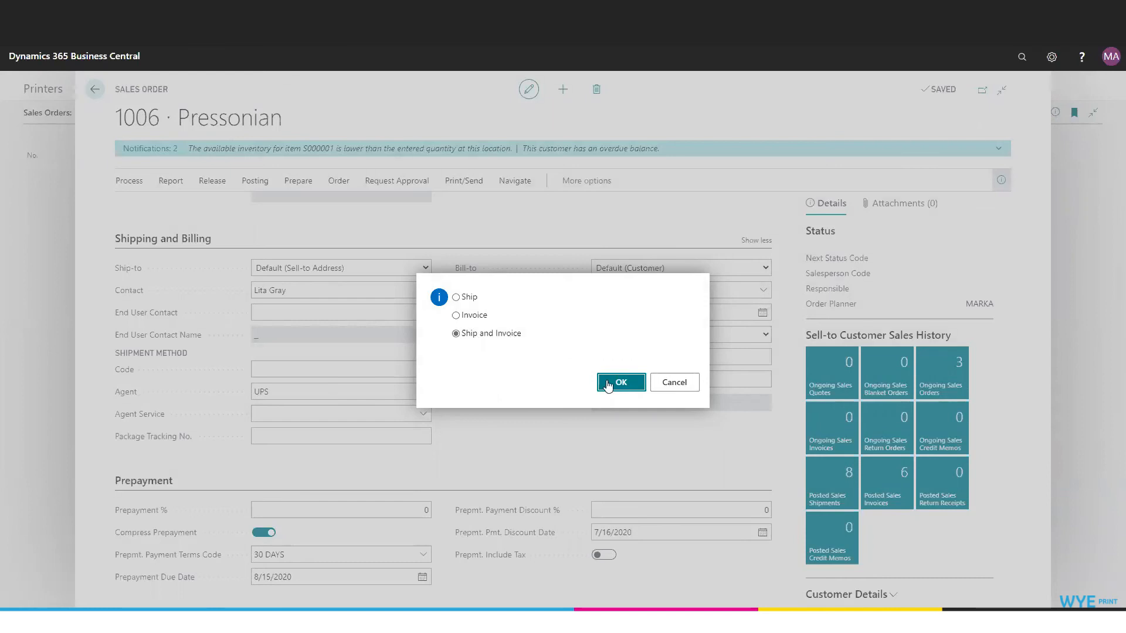
pyautogui.click(672, 383)
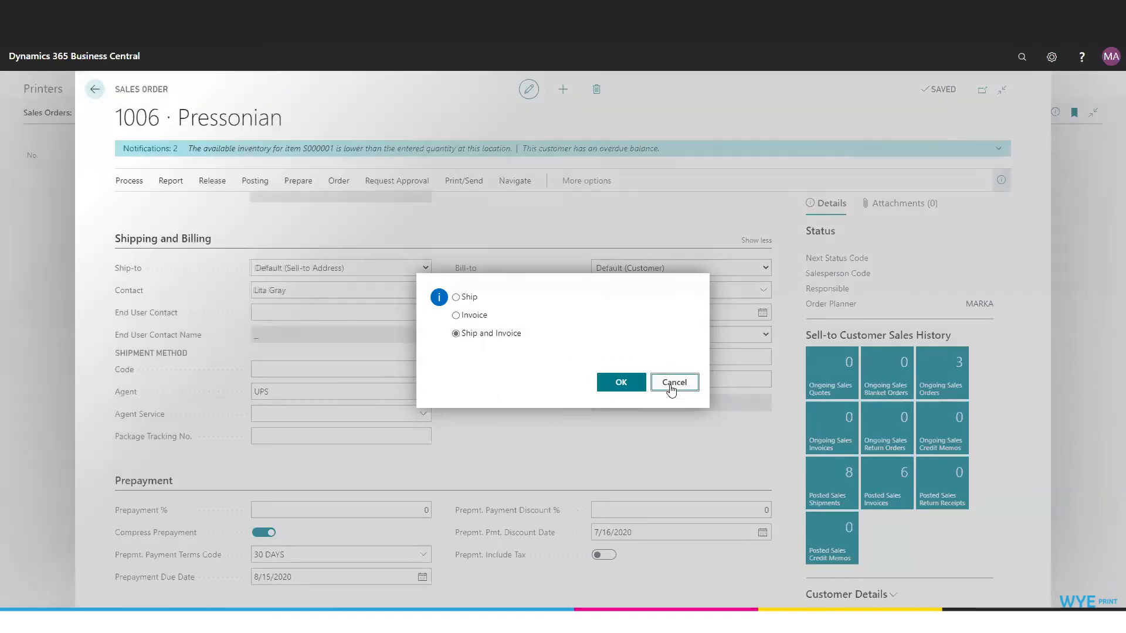
# Check the quantity to ship on the Rack Cards line and post the sales order with the Ship option only
pyautogui.scroll(10, 586, 375)
pyautogui.moveTo(574, 587); pyautogui.dragTo(407, 580)
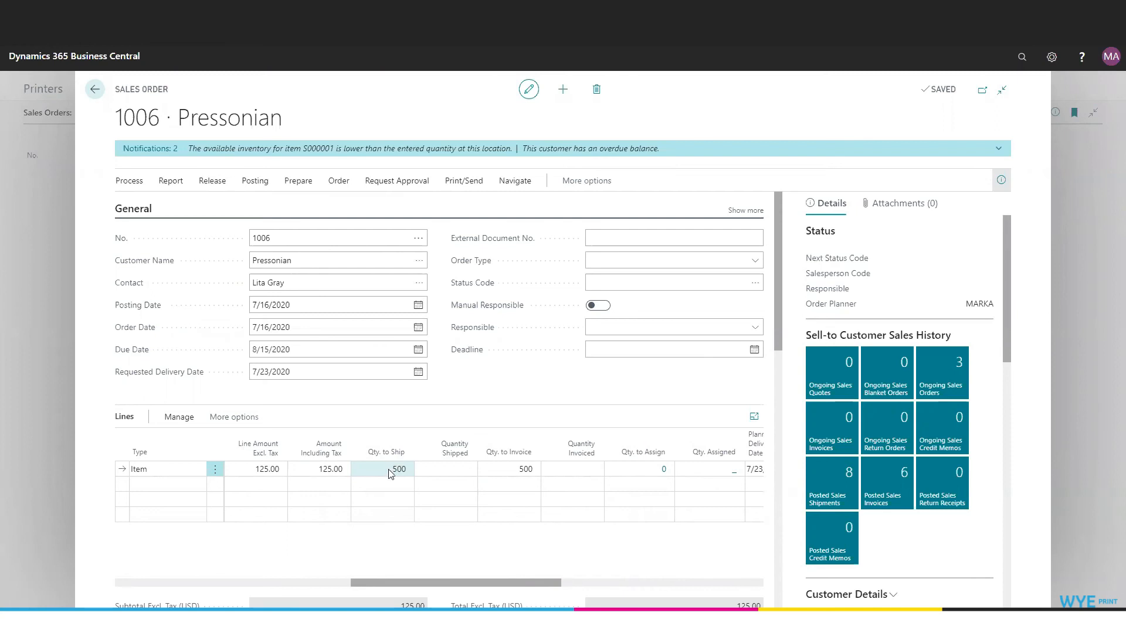
pyautogui.click(255, 181)
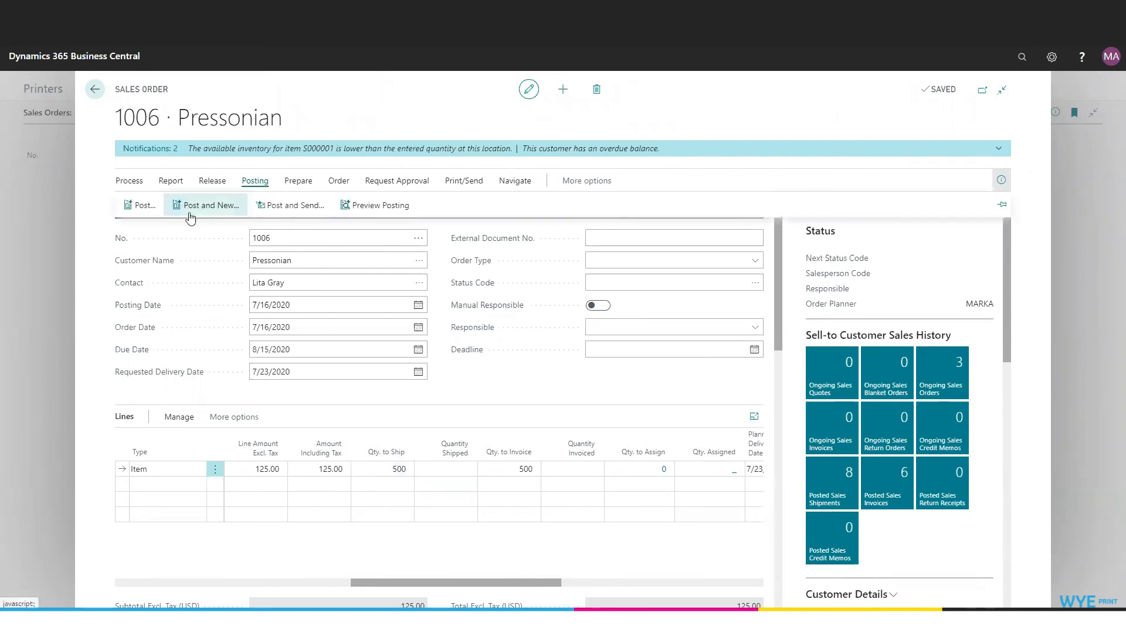
pyautogui.click(129, 206)
pyautogui.click(456, 297)
pyautogui.click(637, 388)
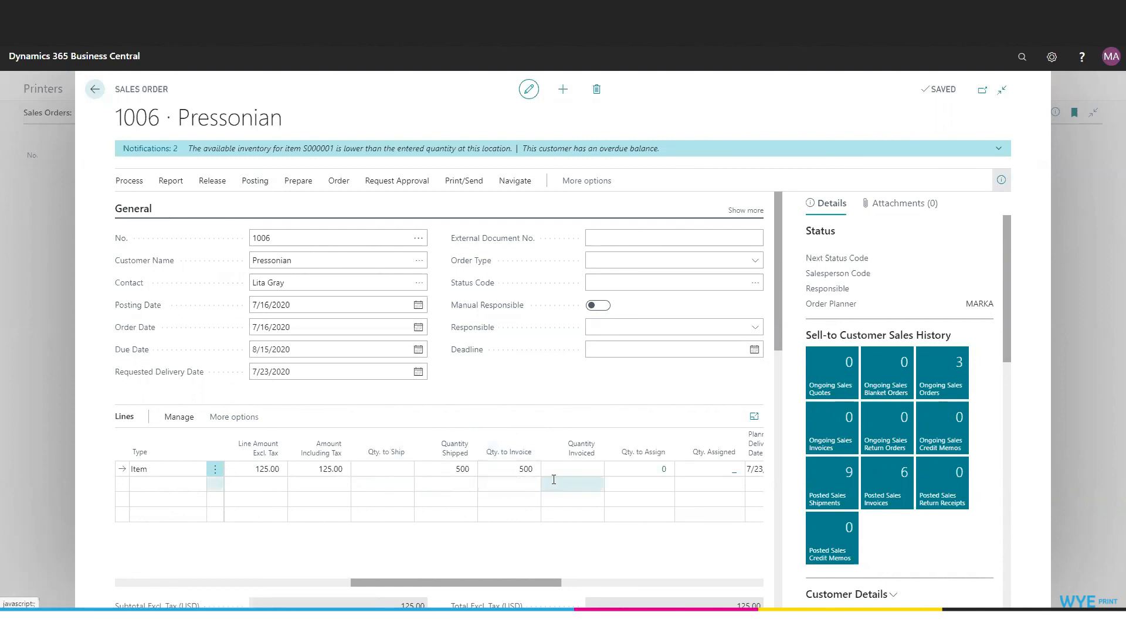
# Post the shipped sales order with the Invoice option
pyautogui.click(267, 186)
pyautogui.click(126, 203)
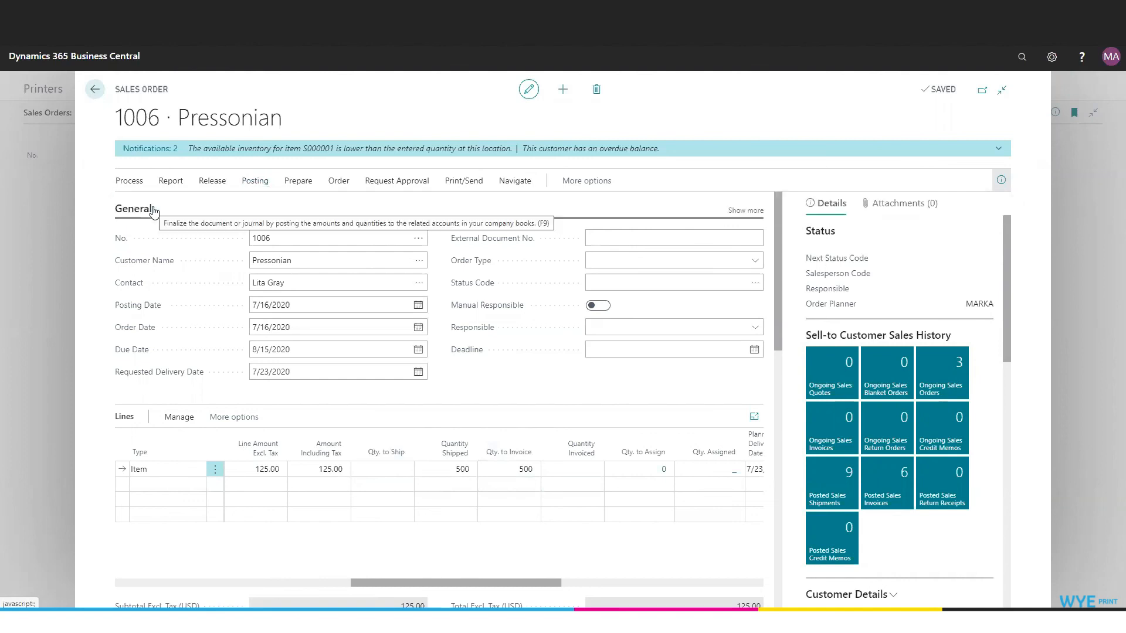
pyautogui.click(456, 316)
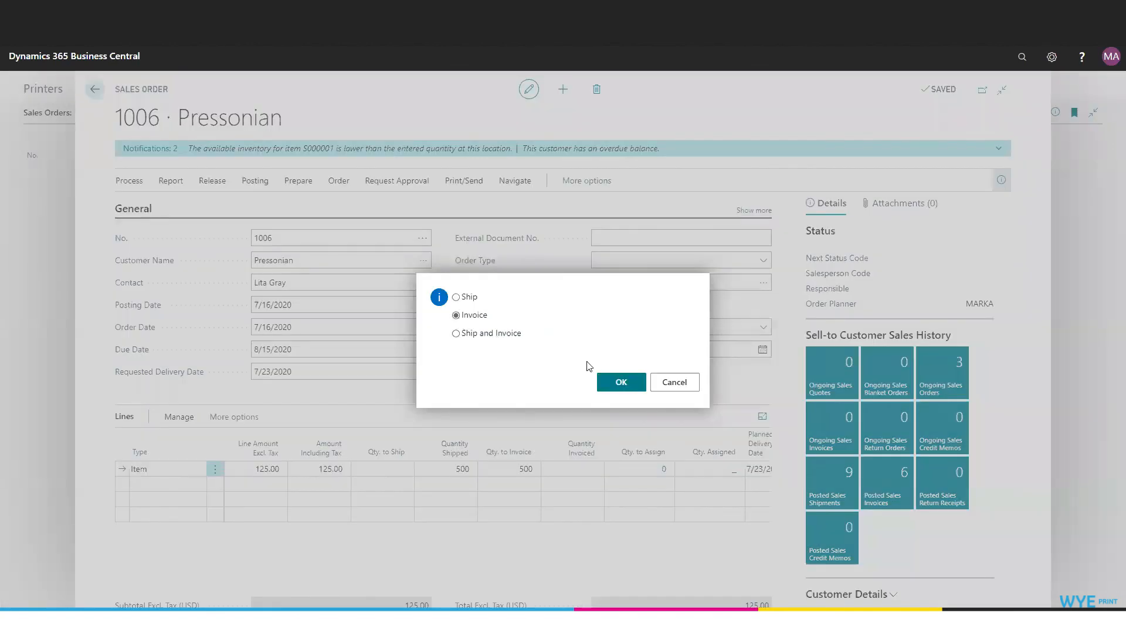
pyautogui.click(621, 384)
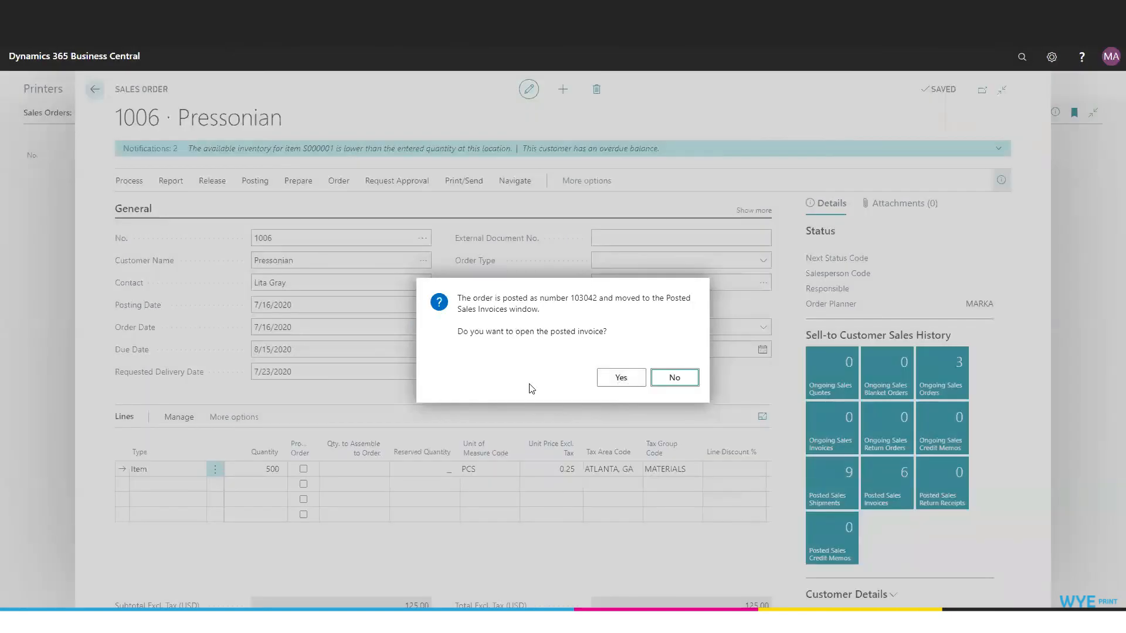
# Open the posted sales invoice for Pressonian, review its Rack Cards line, and close the invoice
pyautogui.click(623, 379)
pyautogui.click(626, 378)
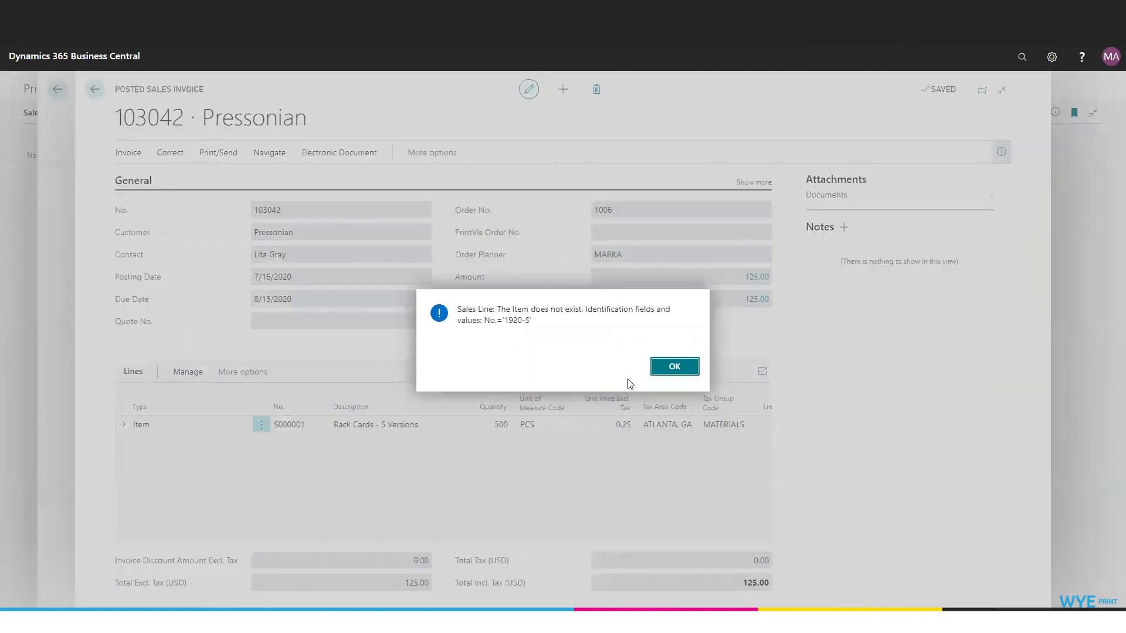
pyautogui.click(673, 367)
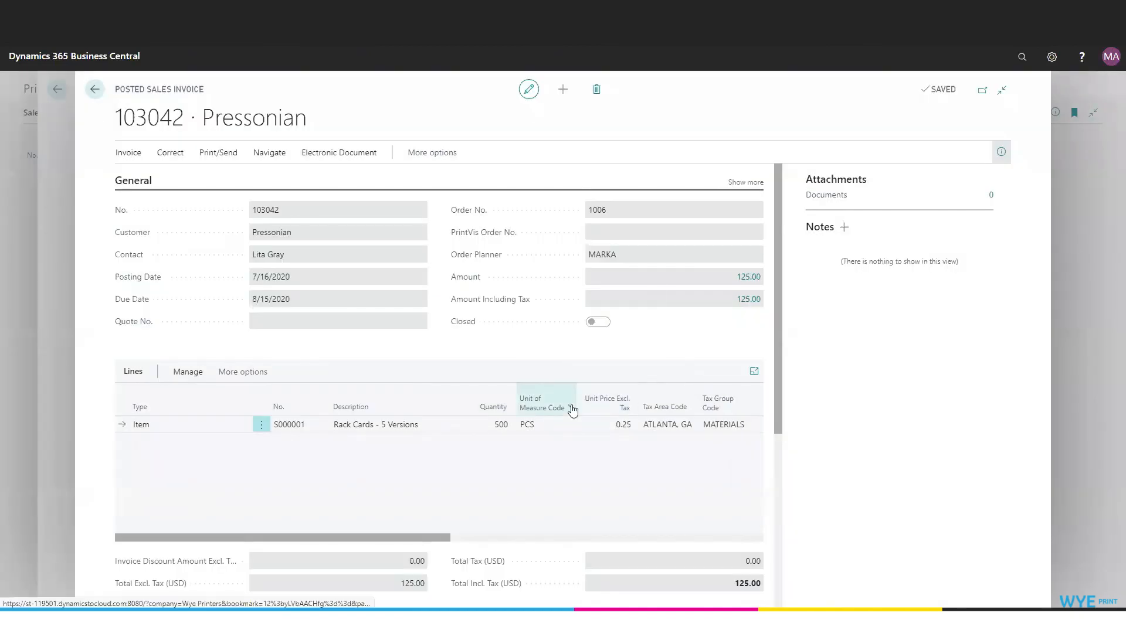
pyautogui.moveTo(572, 409)
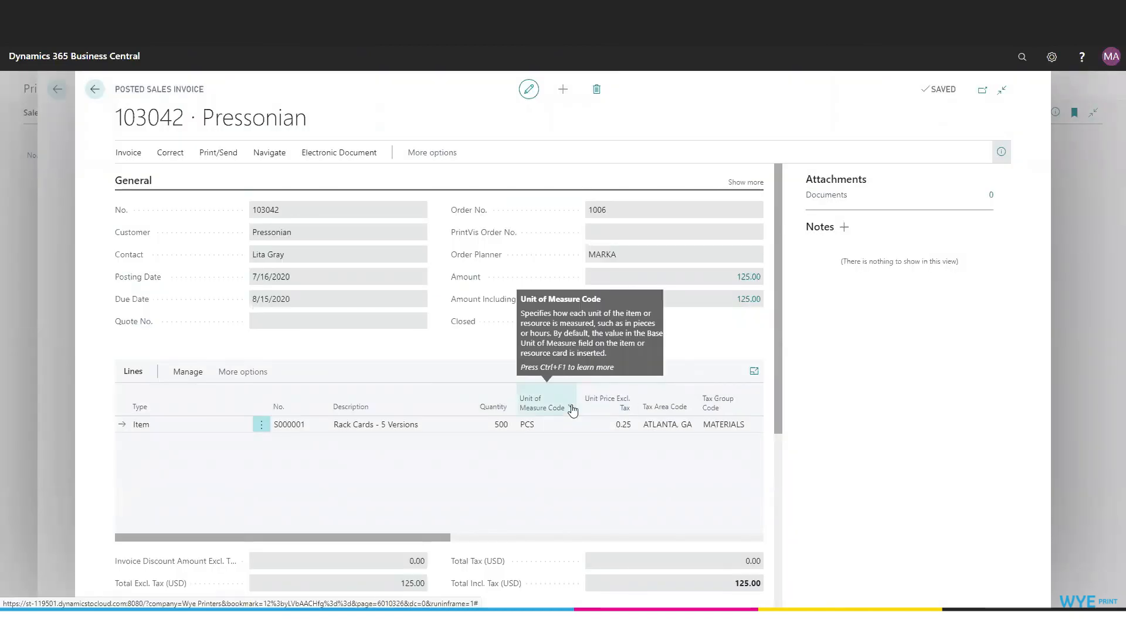
pyautogui.click(95, 90)
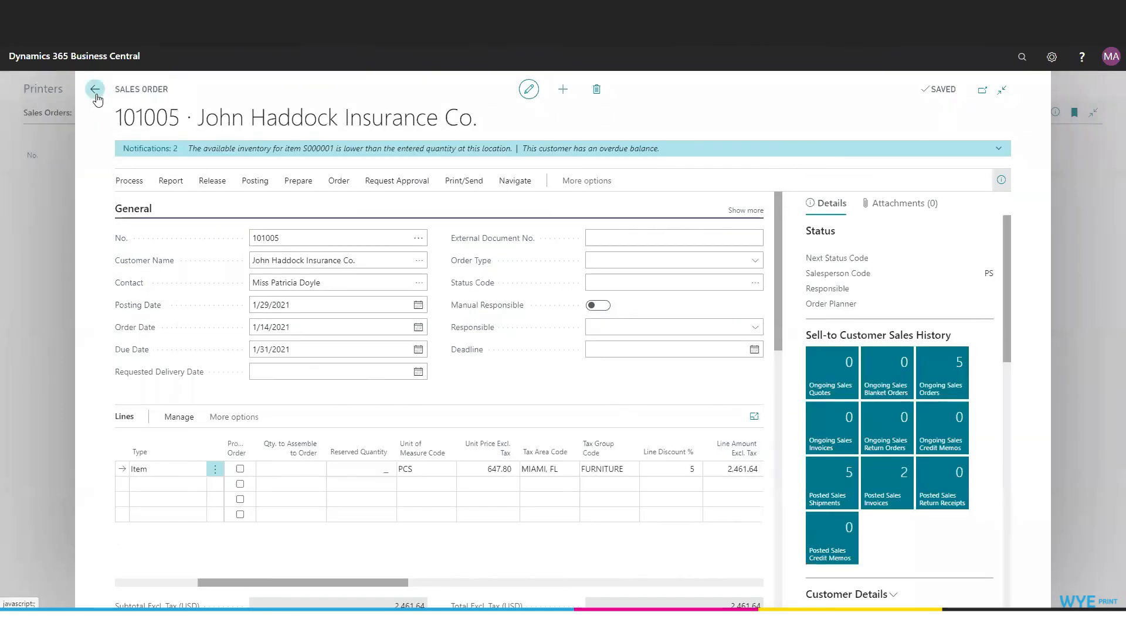